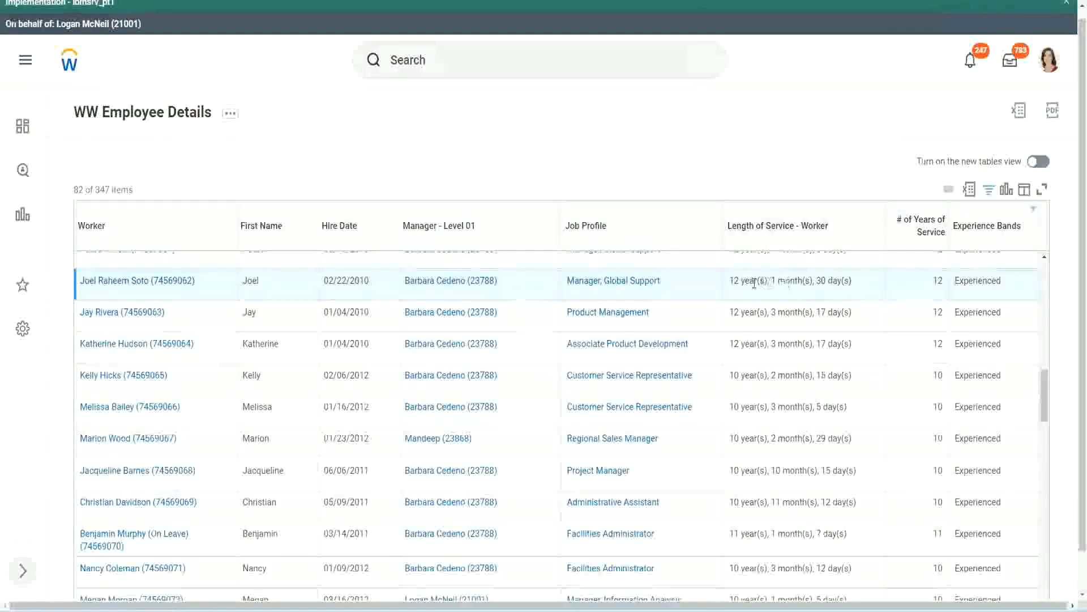
Step: Compare the length of service with the number of years of service for the Manager, Global Support worker
{"action": "left_click_drag", "start_coordinate": [730, 282], "coordinate": [735, 281]}
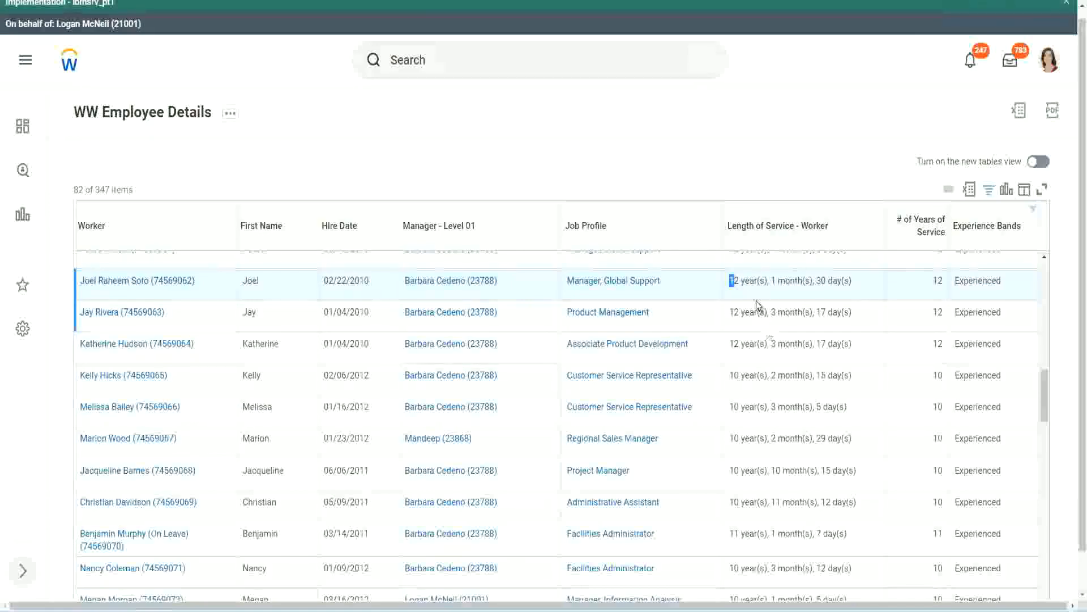
{"action": "left_click", "coordinate": [767, 280]}
{"action": "left_click_drag", "start_coordinate": [730, 280], "coordinate": [833, 280]}
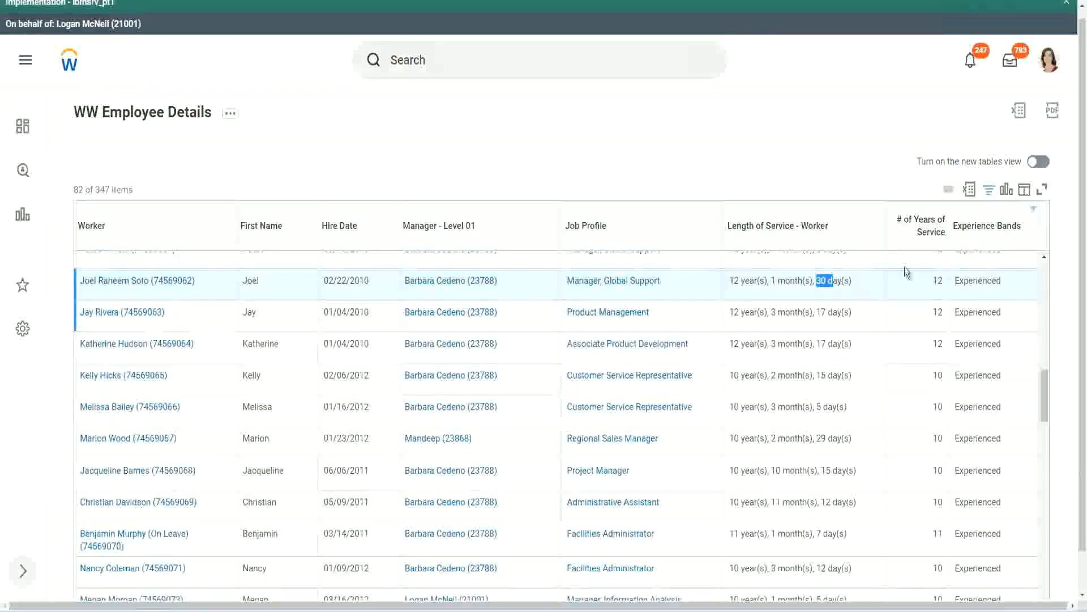
{"action": "left_click_drag", "start_coordinate": [944, 281], "coordinate": [886, 304]}
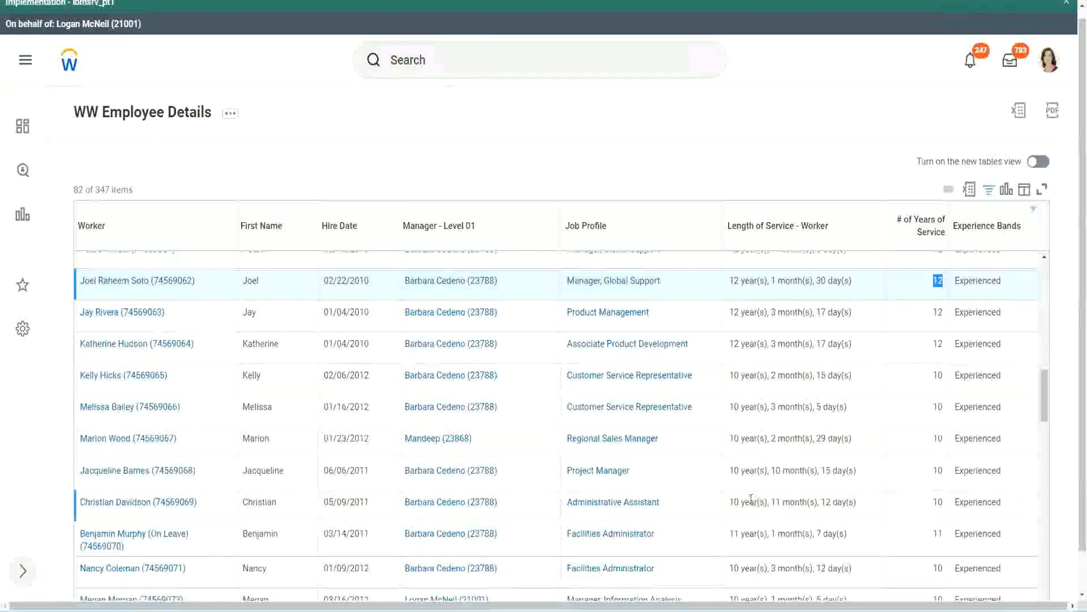
Step: Compare the length of service with the number of years of service for the Administrative Assistant hired 05/09/2011
{"action": "left_click", "coordinate": [748, 502]}
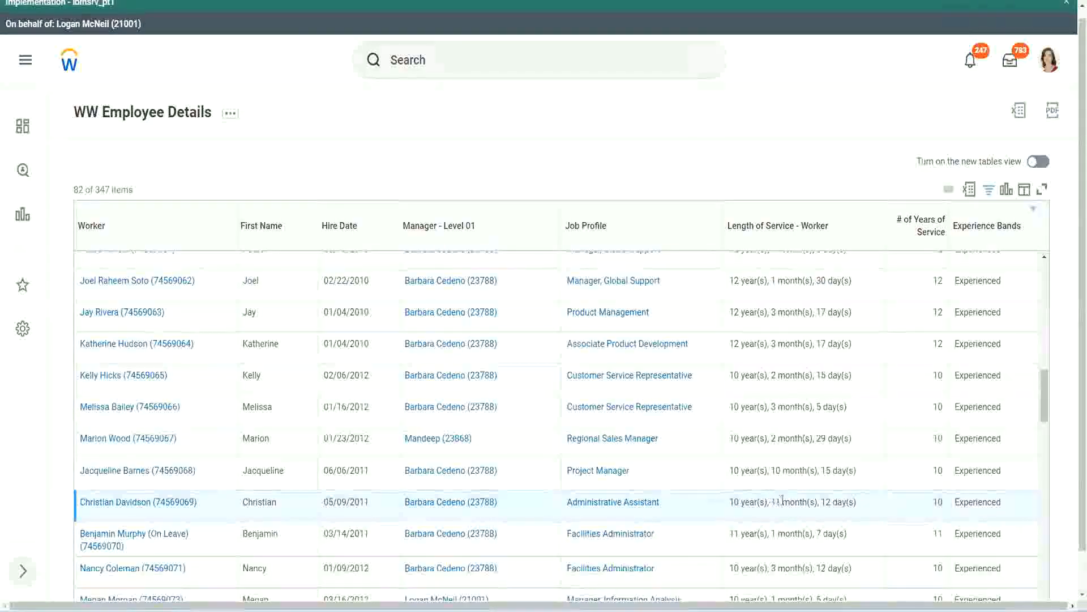
{"action": "left_click_drag", "start_coordinate": [772, 501], "coordinate": [832, 502]}
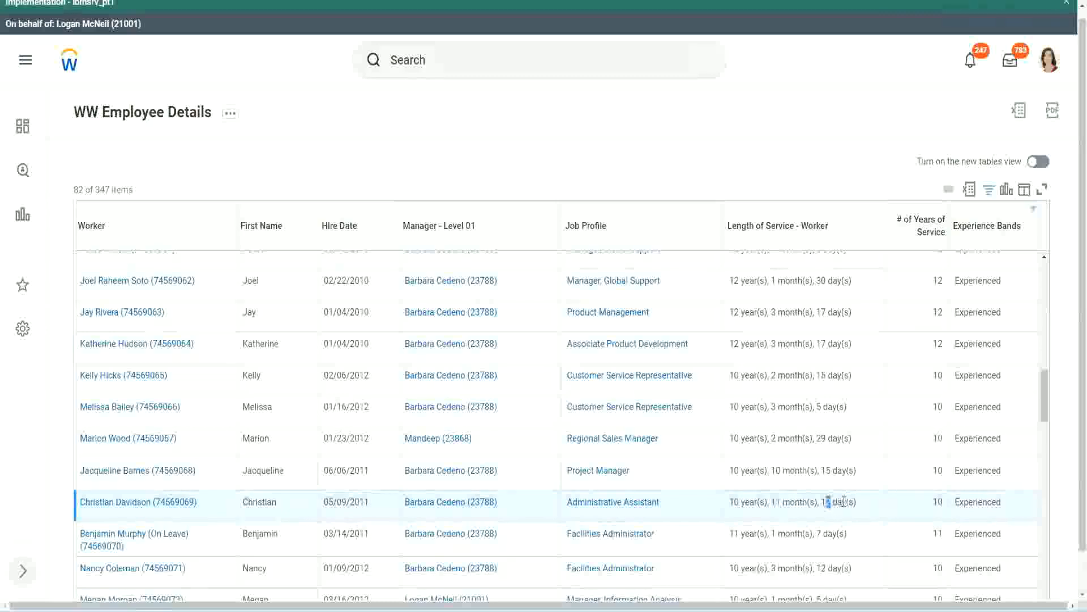
{"action": "left_click", "coordinate": [844, 501]}
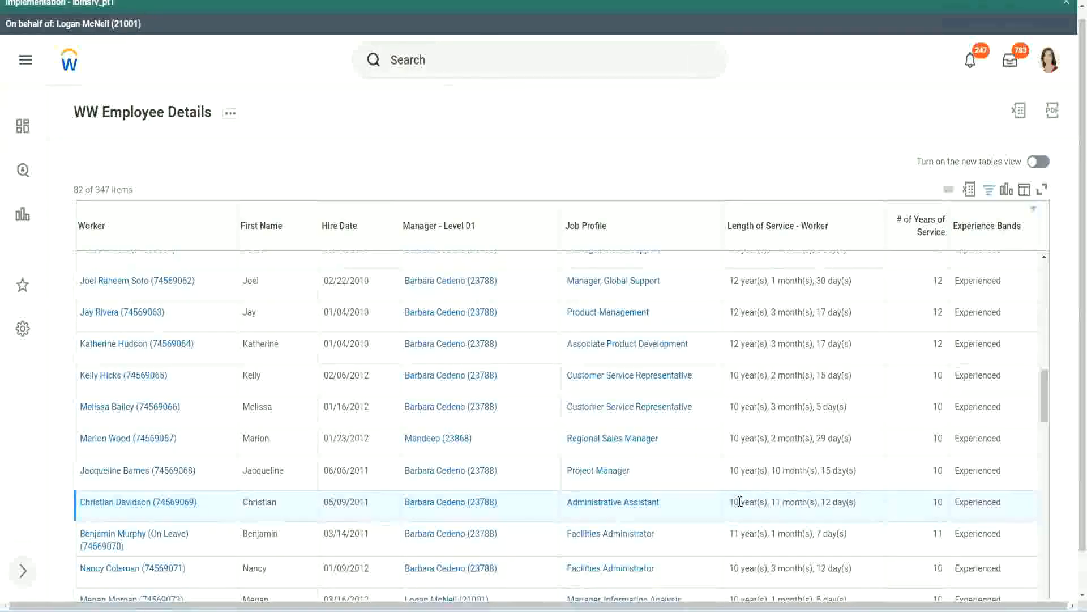
{"action": "double_click", "coordinate": [938, 502]}
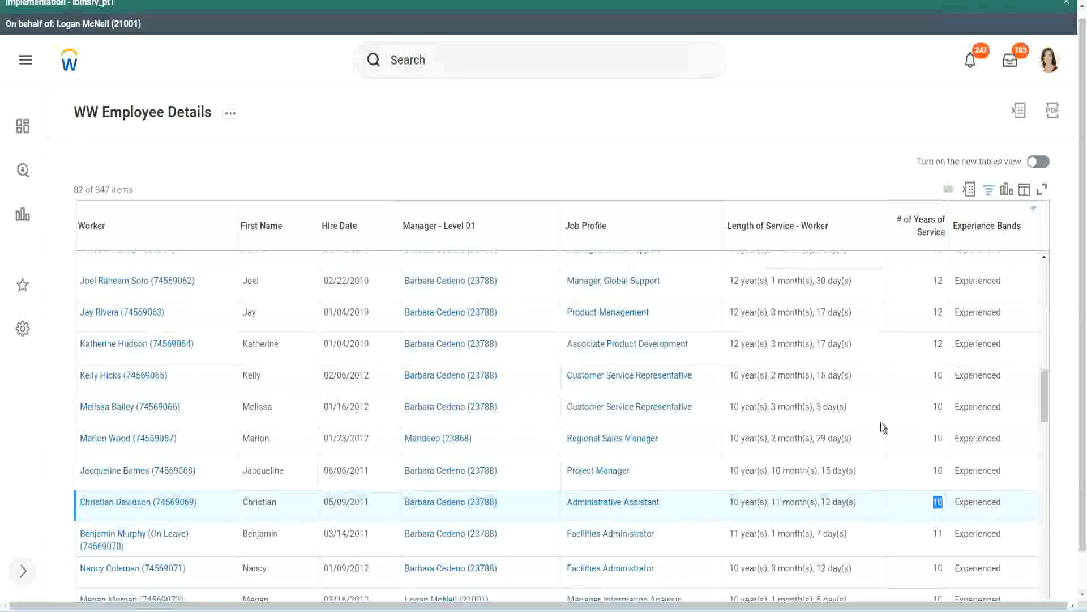
{"action": "left_click", "coordinate": [938, 359]}
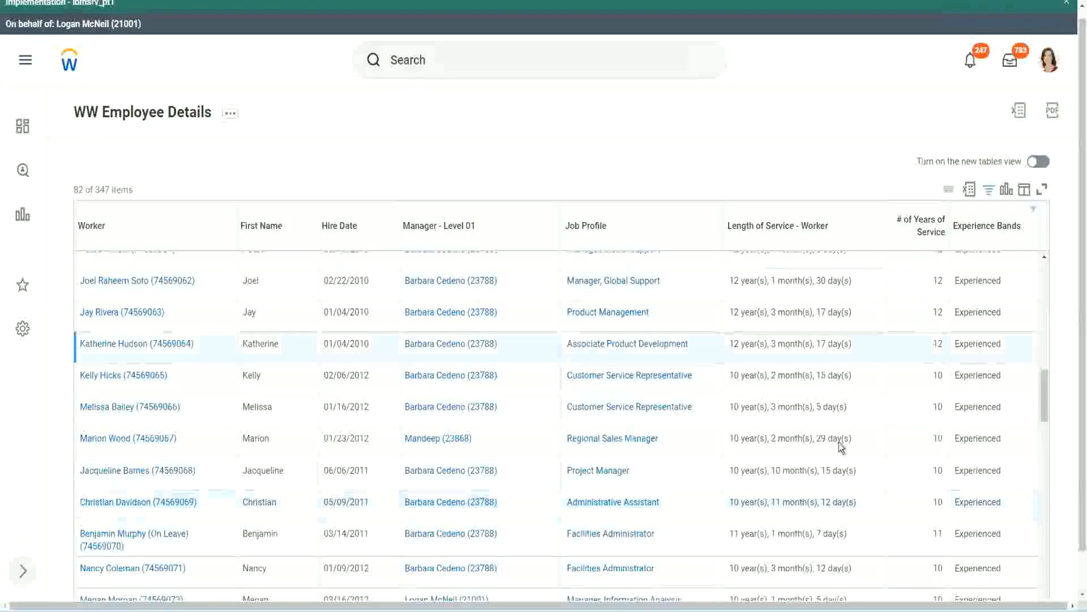
{"action": "double_click", "coordinate": [742, 498]}
{"action": "left_click", "coordinate": [822, 499]}
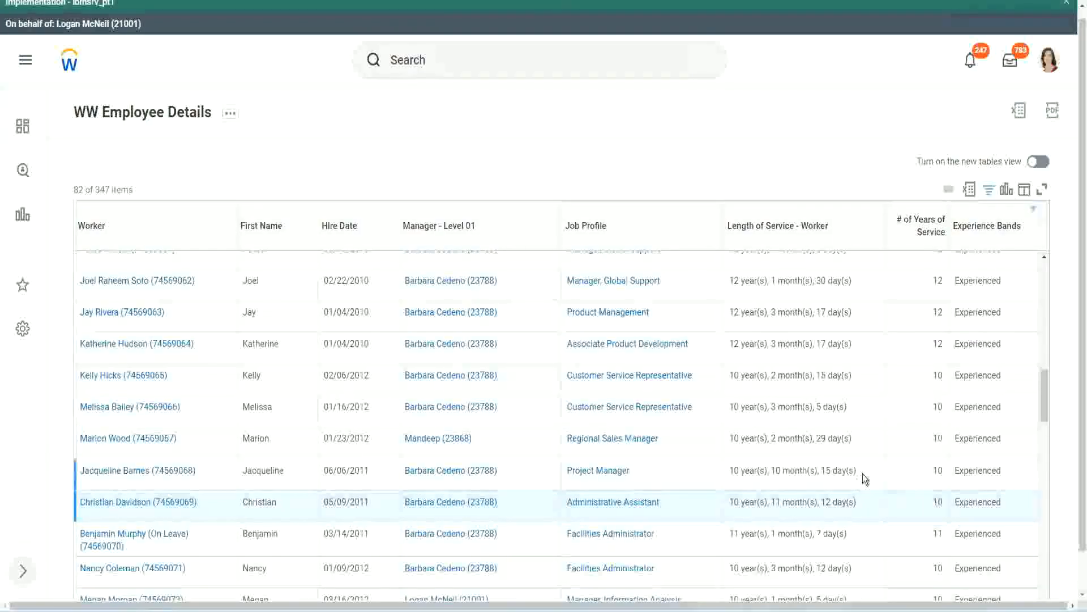
Step: Recheck years of service against length of service for the Global Support manager, the Administrative Assistant and the Project Manager
{"action": "double_click", "coordinate": [939, 281]}
{"action": "left_click_drag", "start_coordinate": [730, 281], "coordinate": [866, 281]}
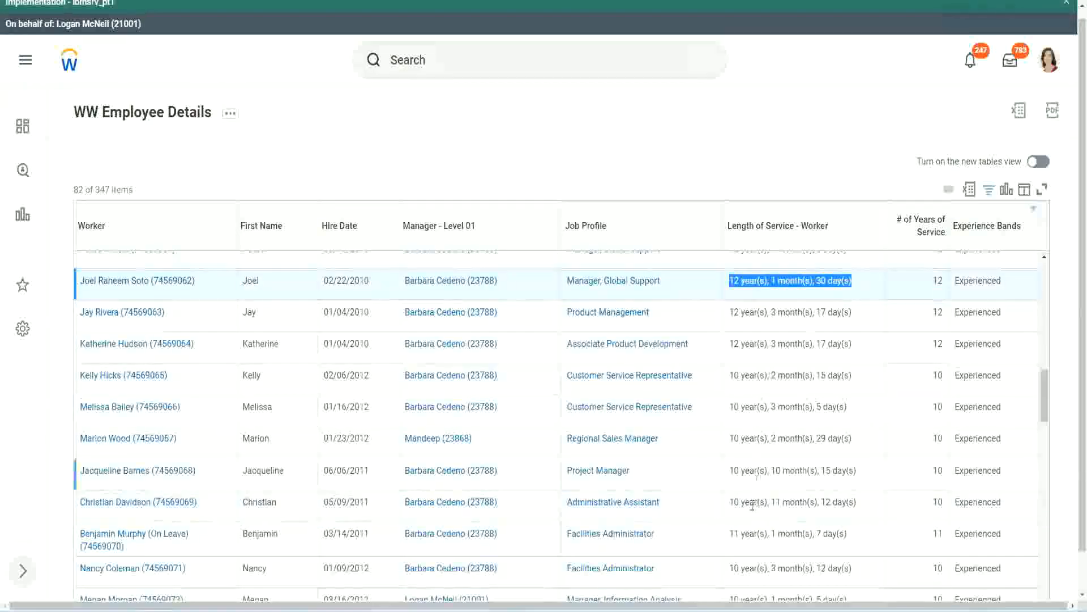
{"action": "left_click", "coordinate": [844, 501]}
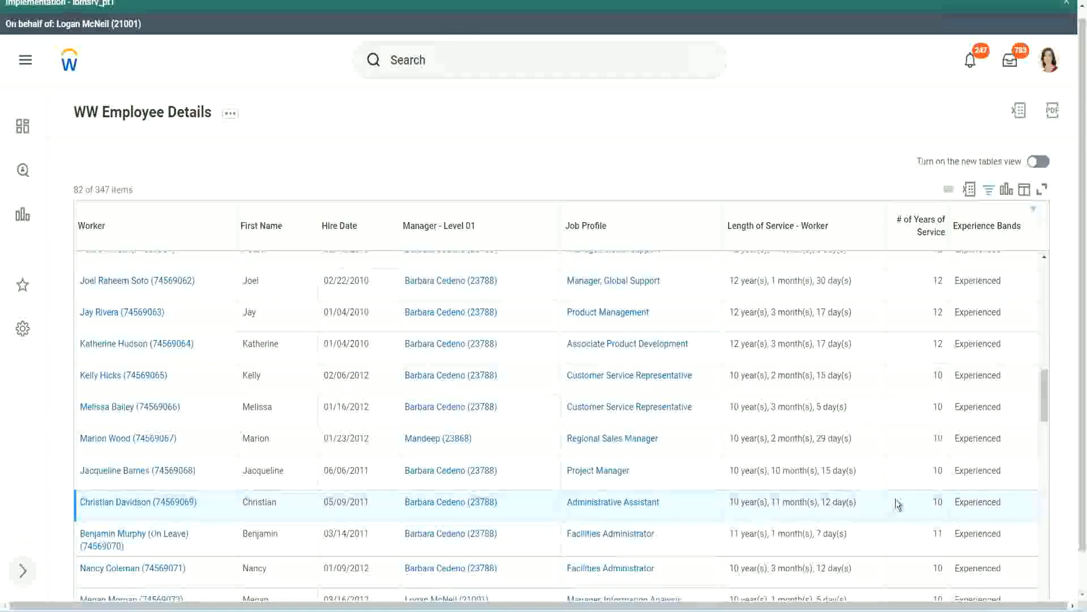
{"action": "double_click", "coordinate": [937, 502]}
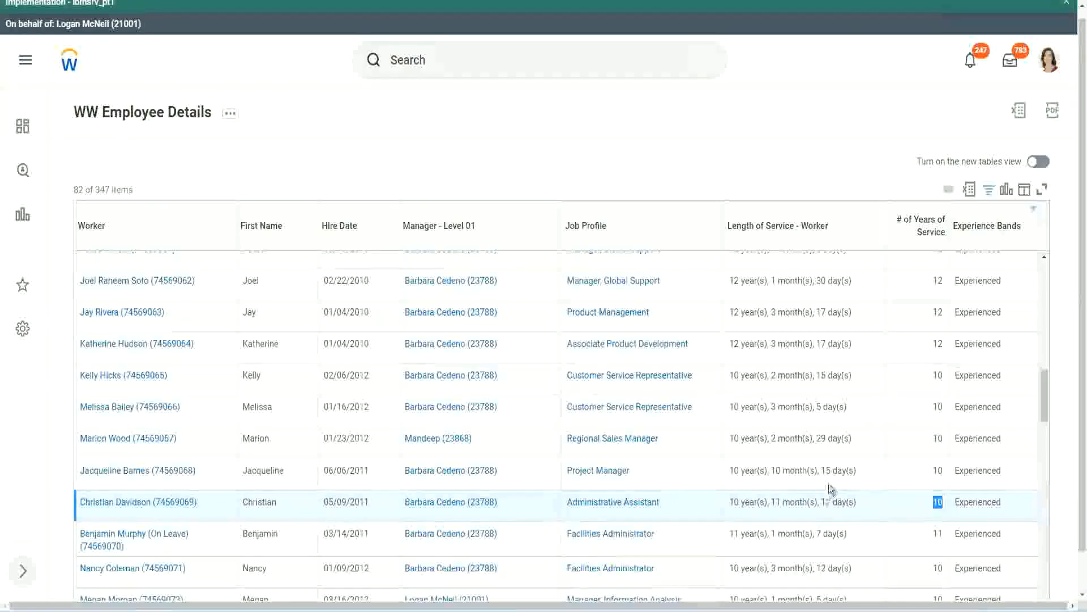
{"action": "left_click", "coordinate": [898, 506]}
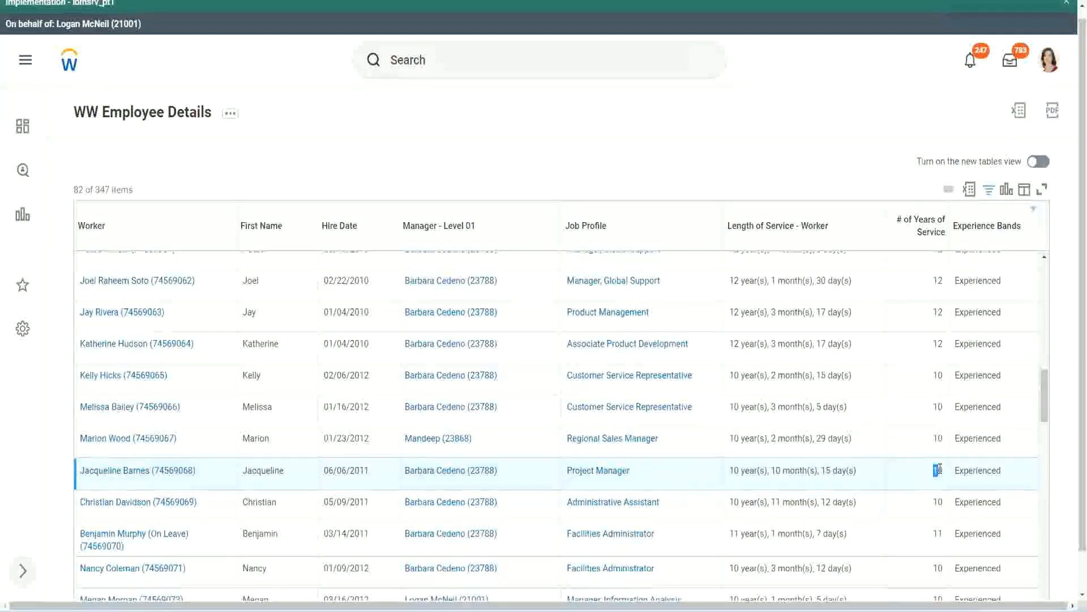
{"action": "double_click", "coordinate": [776, 471]}
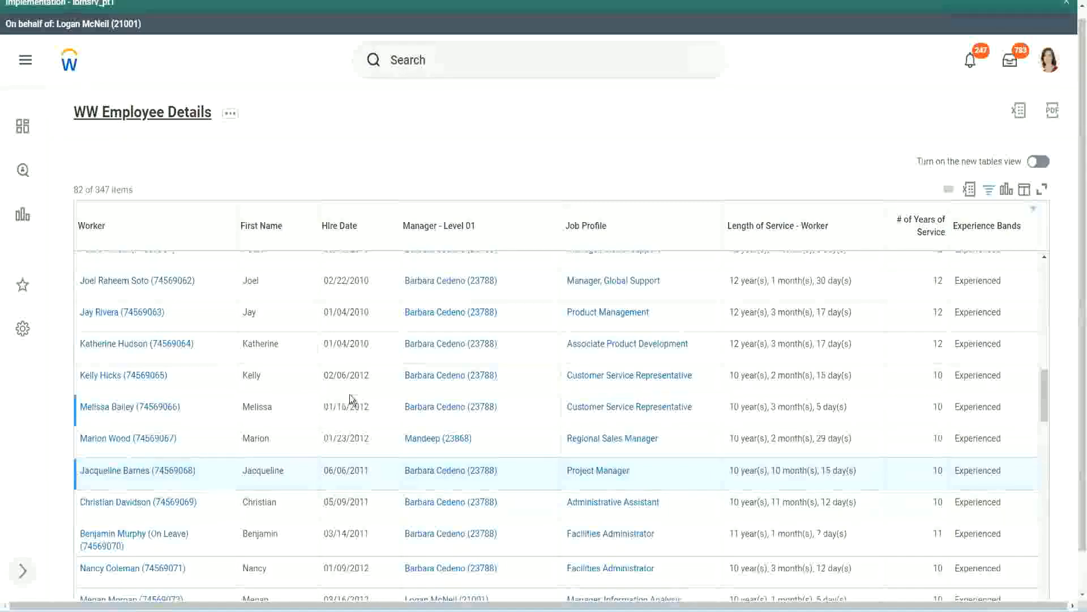
Step: From the report's columns, open the CF-WW-Eval Exp-Derive Experience Bands from Years of Service field in a new tab and examine its conditions
{"action": "scroll", "coordinate": [351, 393], "scroll_direction": "down", "scroll_amount": 5}
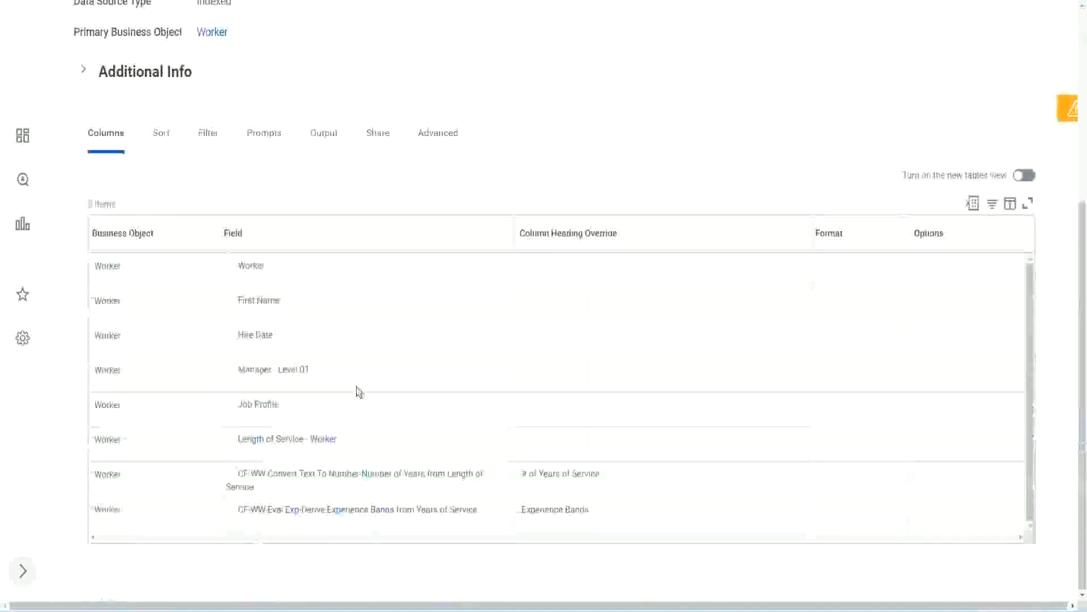
{"action": "right_click", "coordinate": [296, 516]}
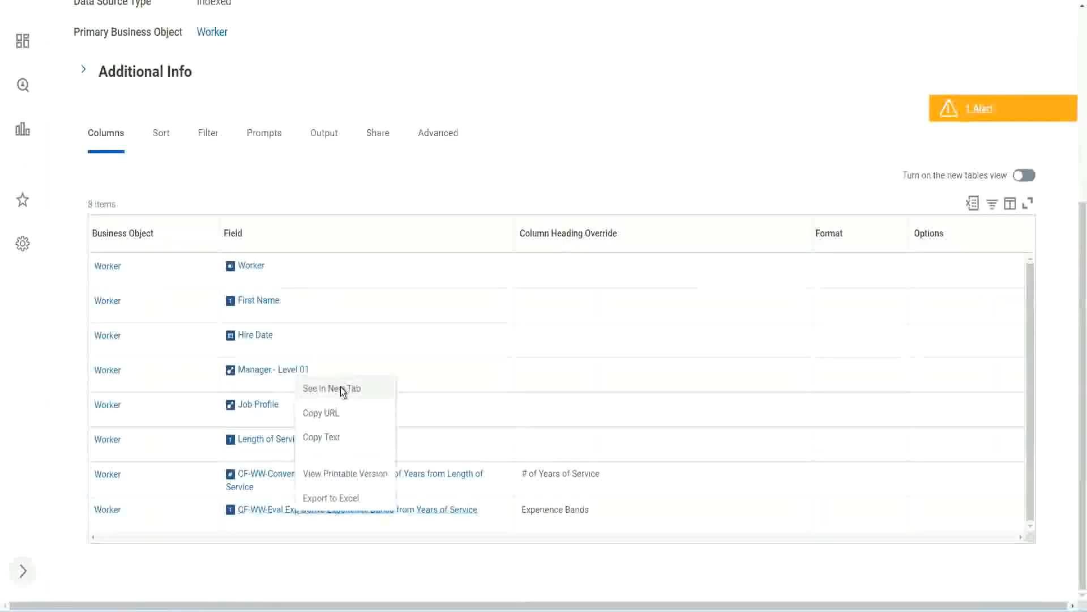
{"action": "left_click", "coordinate": [341, 390]}
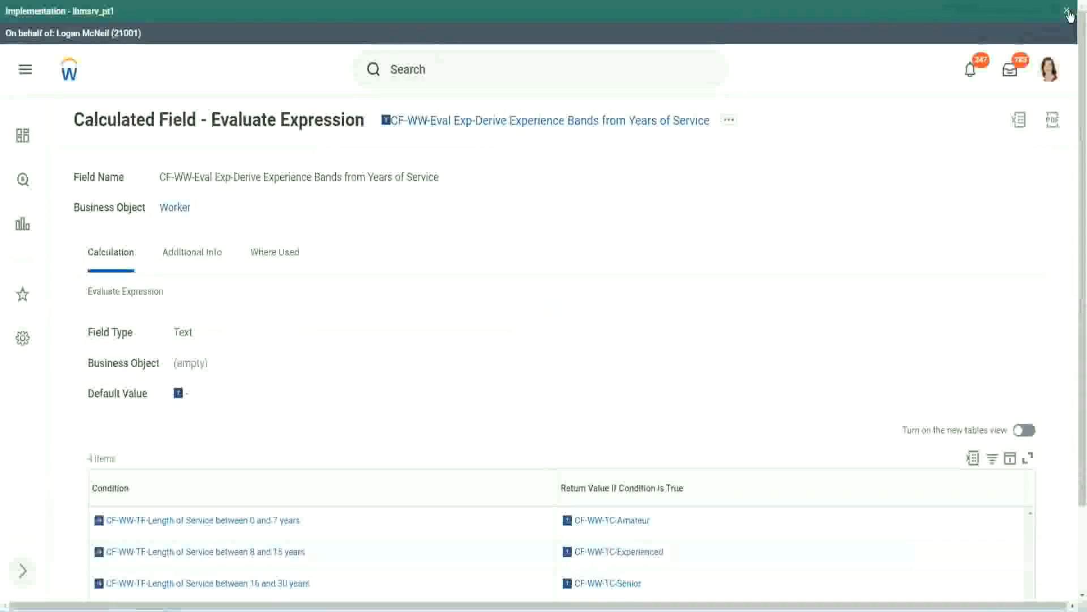
{"action": "left_click", "coordinate": [1068, 11]}
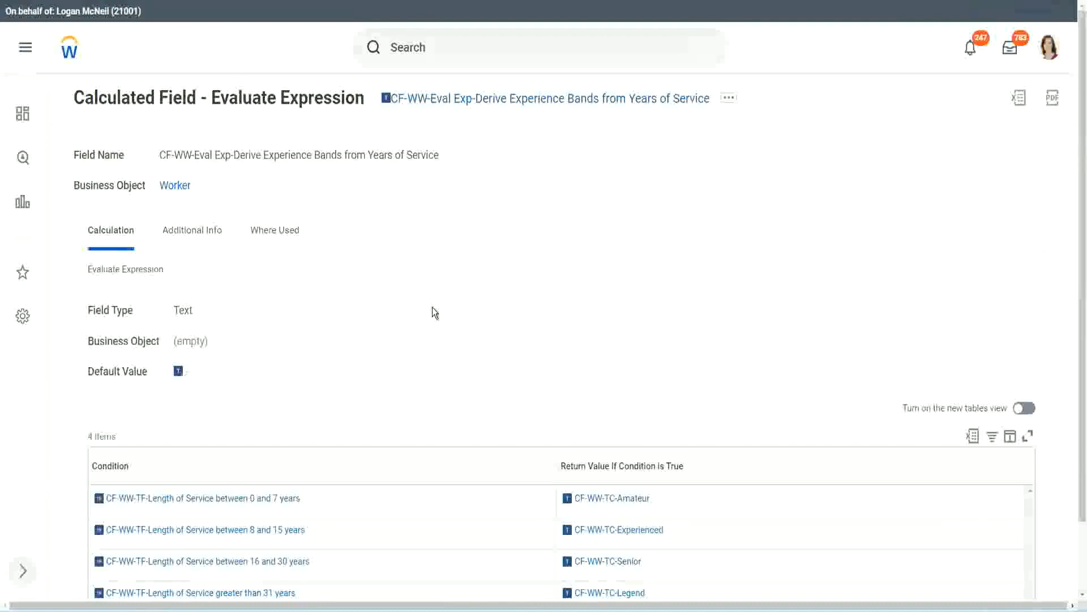
{"action": "scroll", "coordinate": [447, 309], "scroll_direction": "down", "scroll_amount": 1}
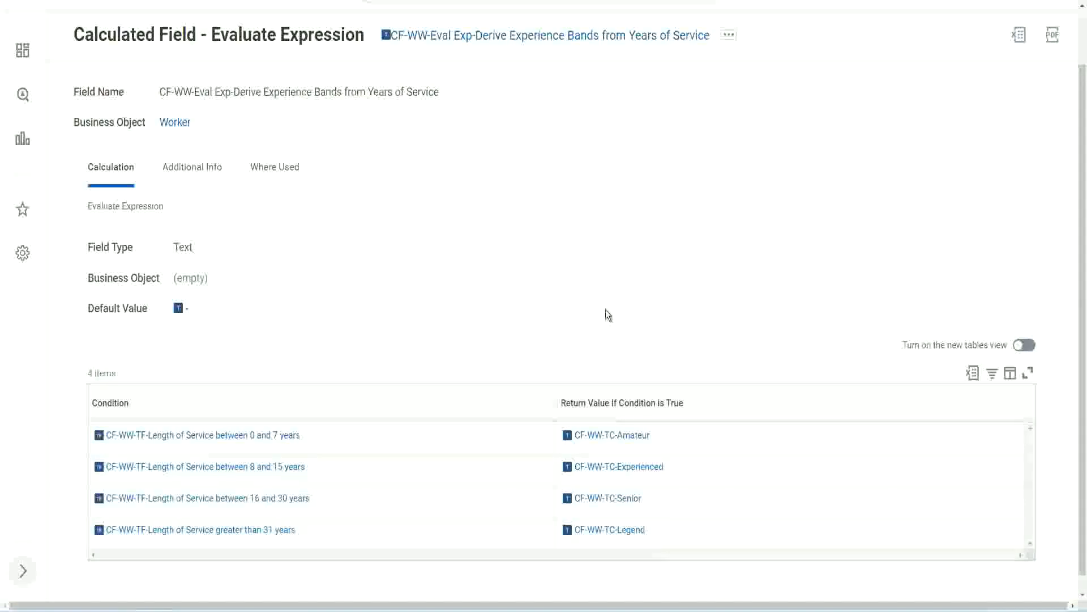
Step: Copy the name of the Evaluate Expression calculated field that derives experience bands
{"action": "left_click", "coordinate": [493, 400]}
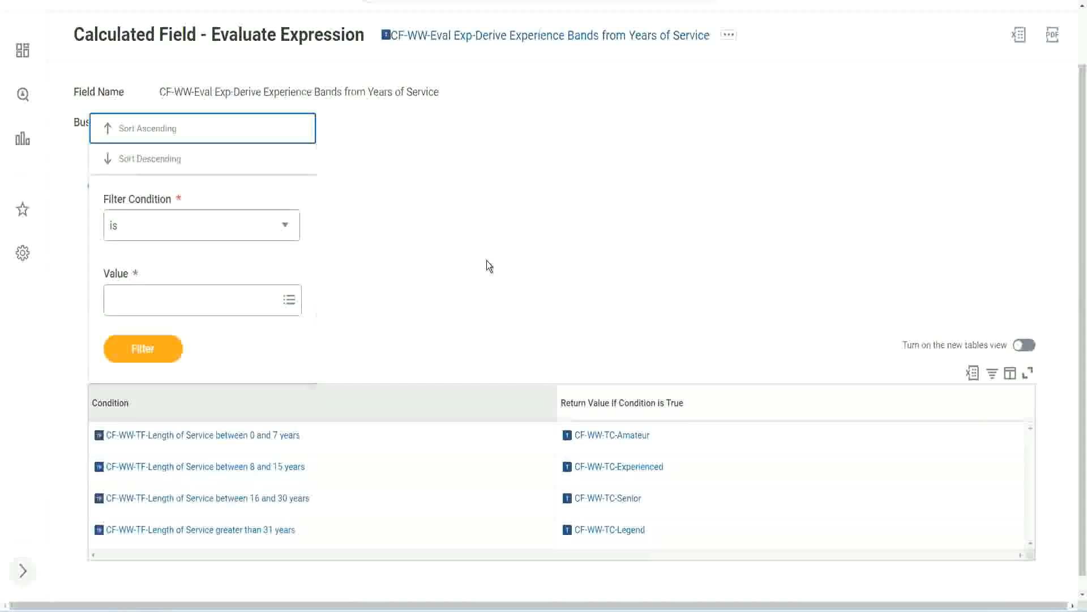
{"action": "left_click", "coordinate": [486, 261]}
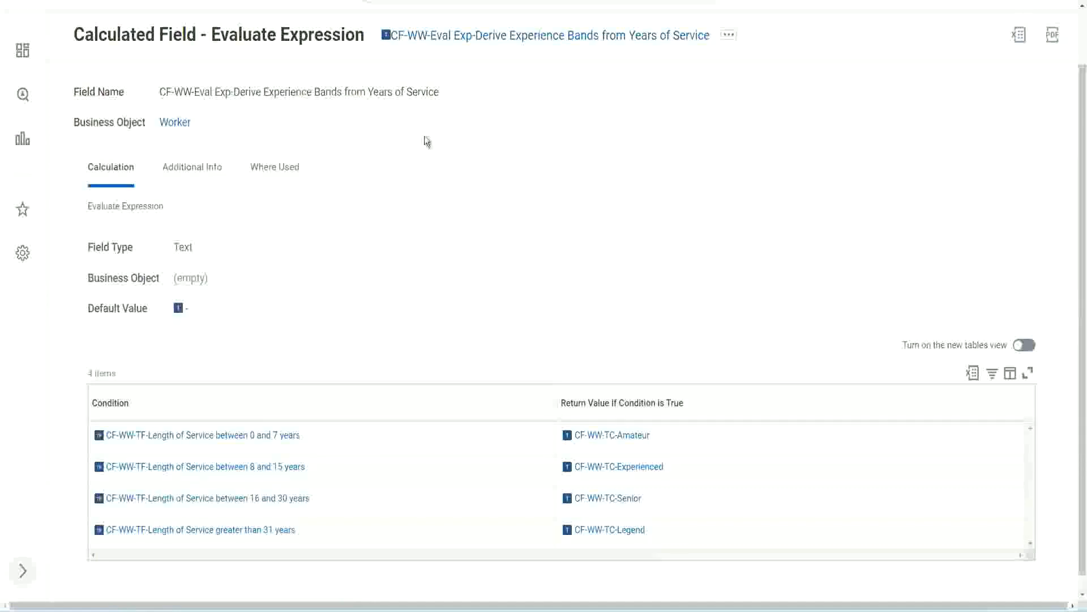
{"action": "right_click", "coordinate": [478, 41]}
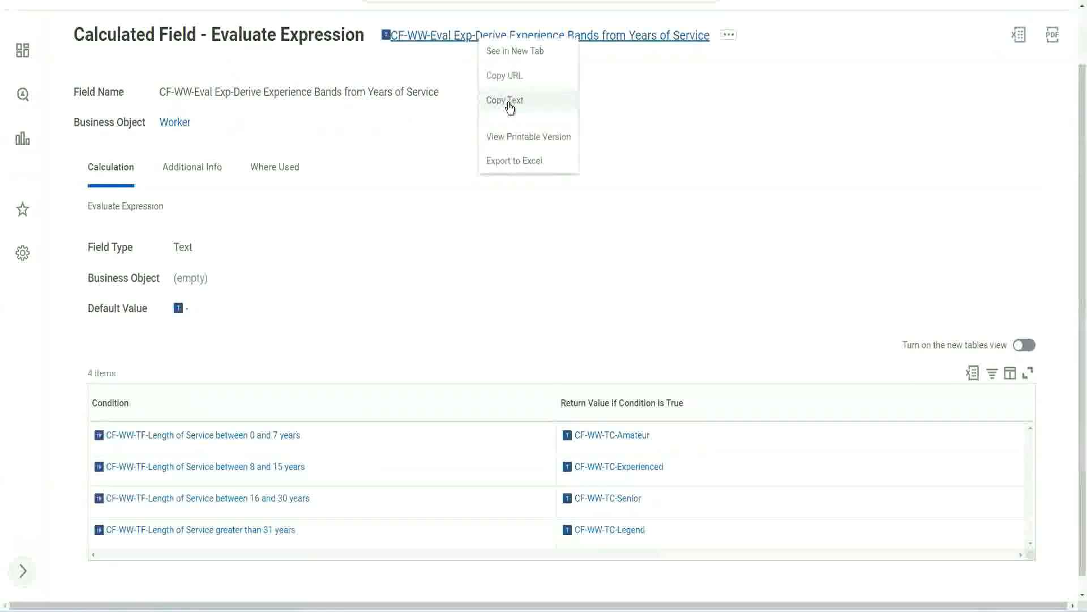
{"action": "left_click", "coordinate": [510, 101]}
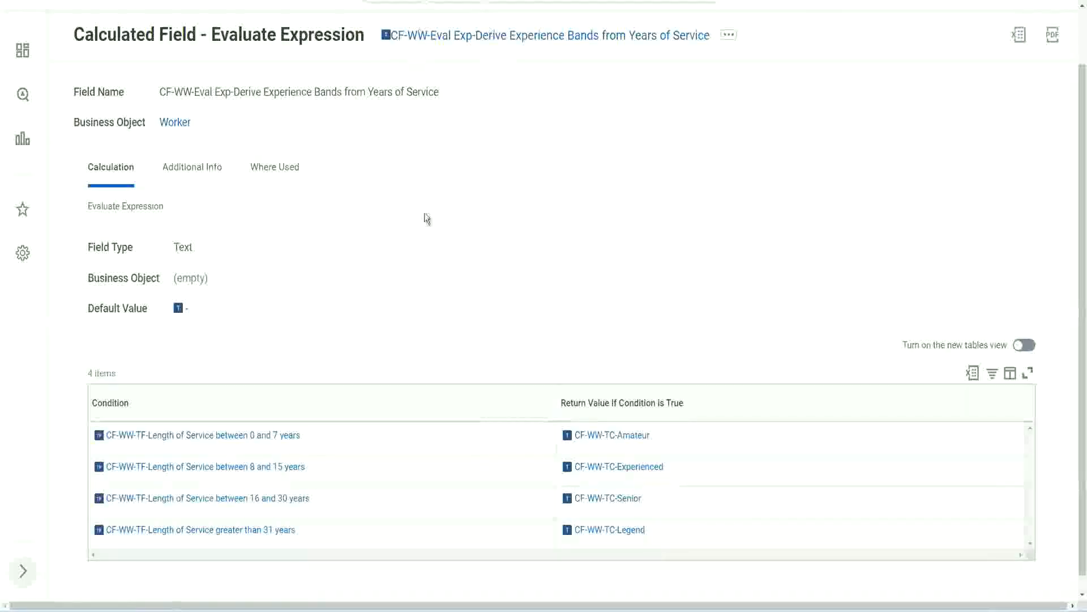
Step: Return to the WW Employee Details report definition, search for "create cal field" and open the Create Calculated Field task
{"action": "scroll", "coordinate": [424, 221], "scroll_direction": "up", "scroll_amount": 1}
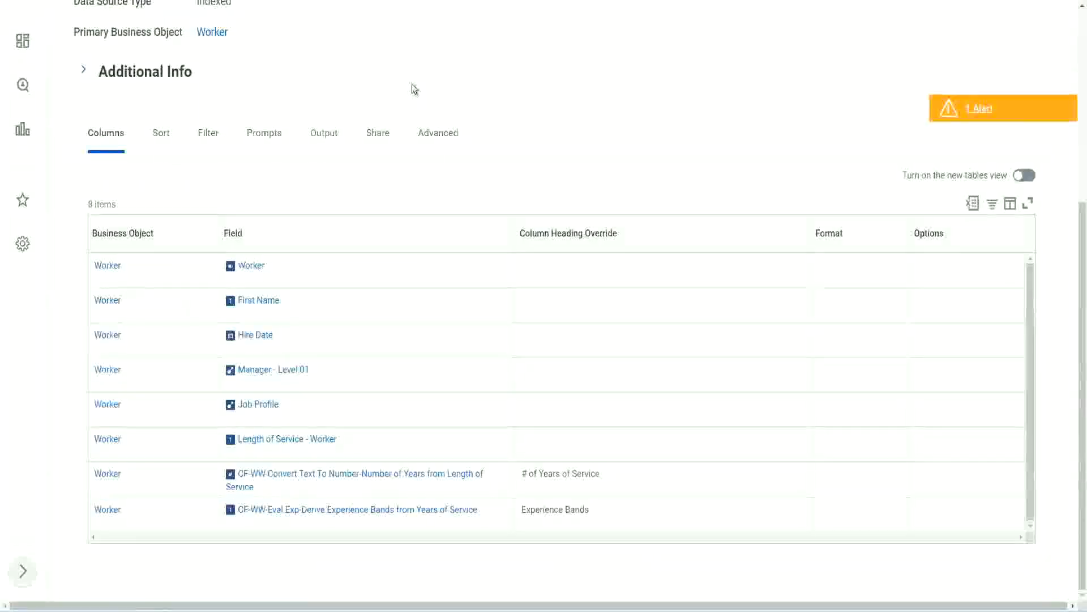
{"action": "scroll", "coordinate": [430, 79], "scroll_direction": "up", "scroll_amount": 5}
{"action": "left_click", "coordinate": [442, 69]}
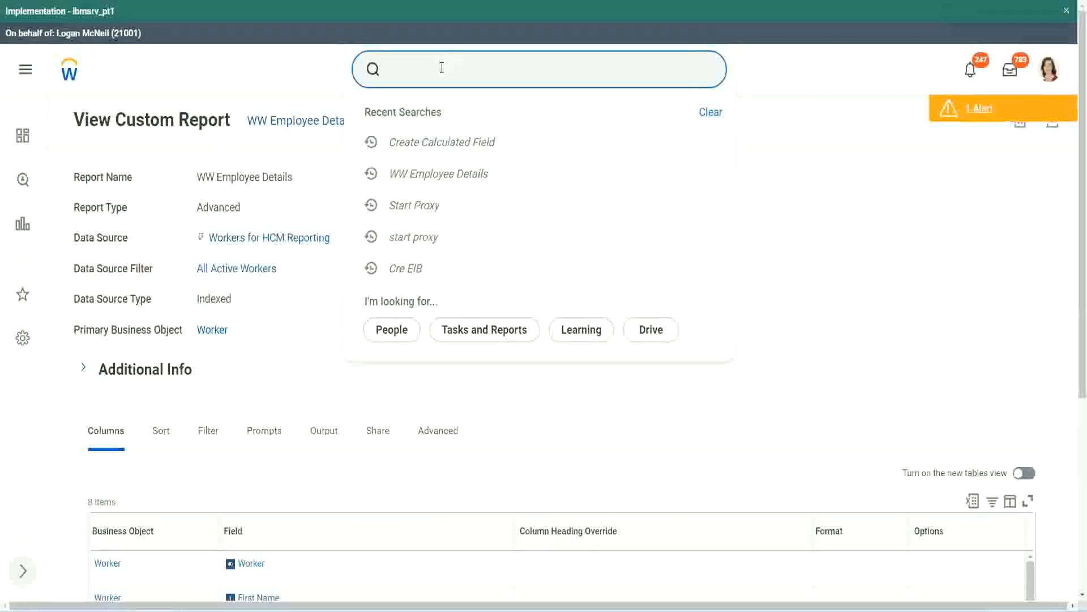
{"action": "type", "text": "create cal field"}
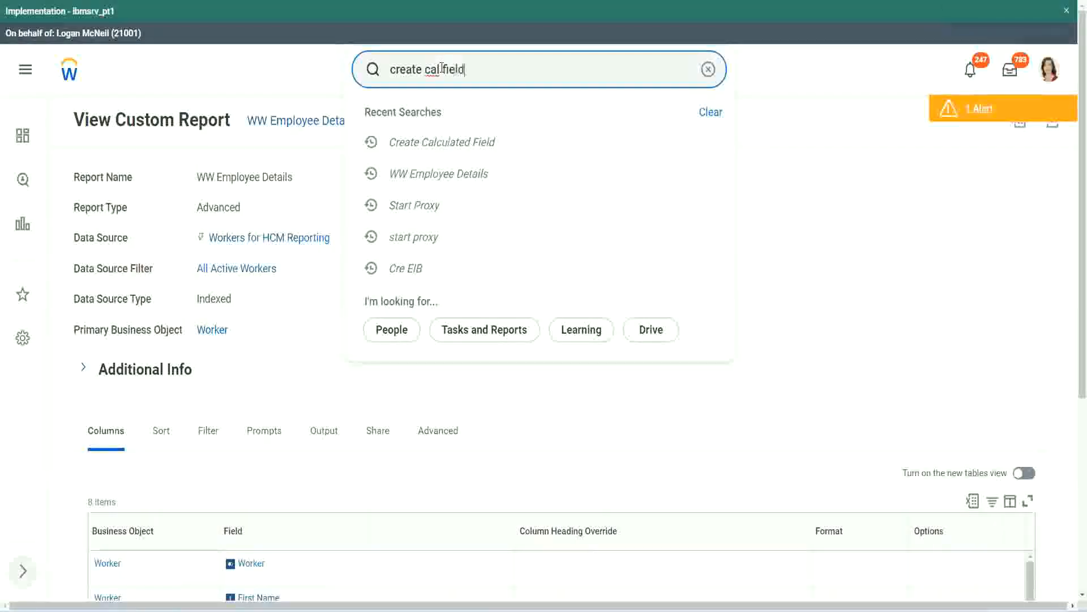
{"action": "left_click", "coordinate": [456, 120]}
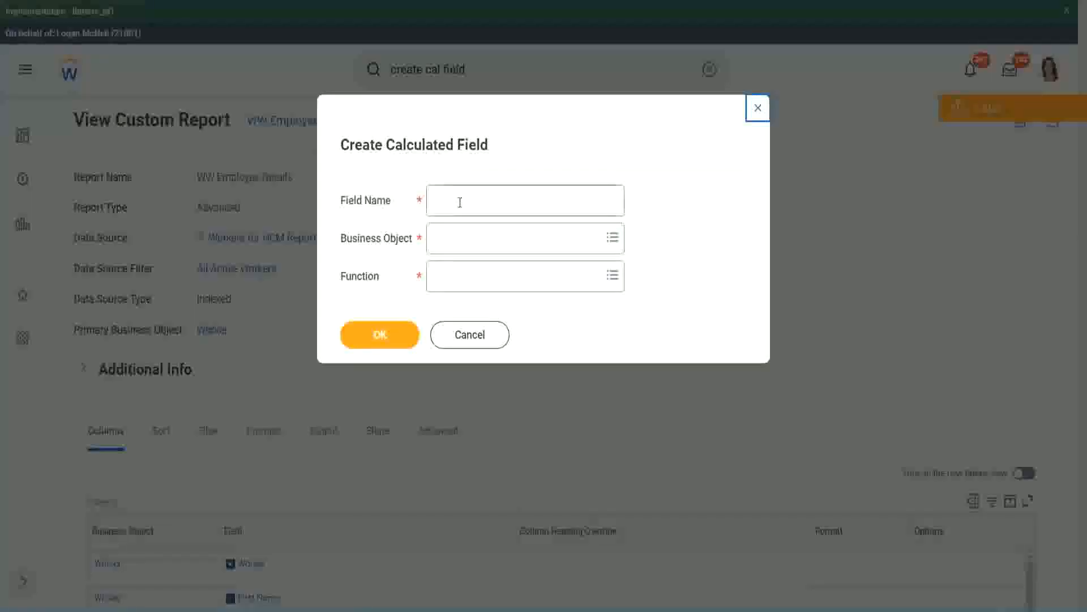
Step: Paste the copied name as the new calculated field's name and extend its "Eval Exp" part to "Eval Exp Bands"
{"action": "left_click", "coordinate": [460, 202]}
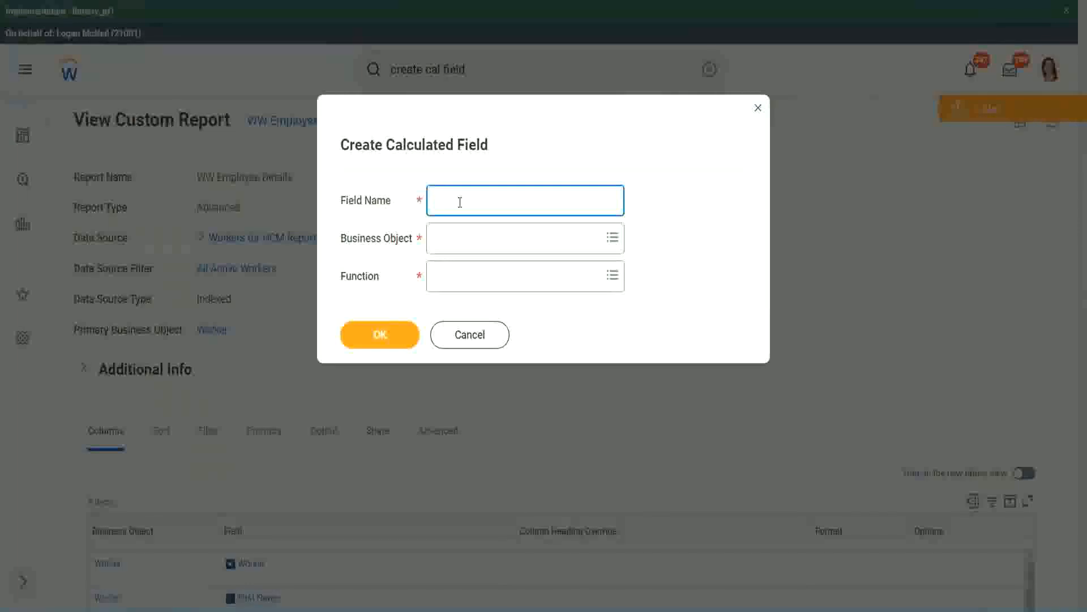
{"action": "key", "text": "ctrl+v"}
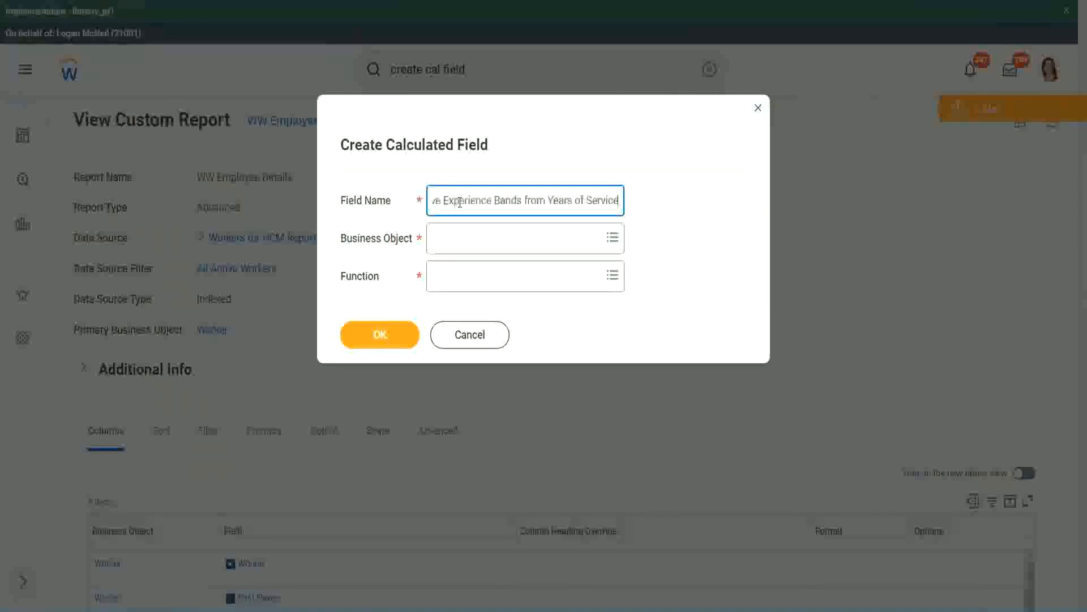
{"action": "left_click_drag", "start_coordinate": [487, 201], "coordinate": [401, 187]}
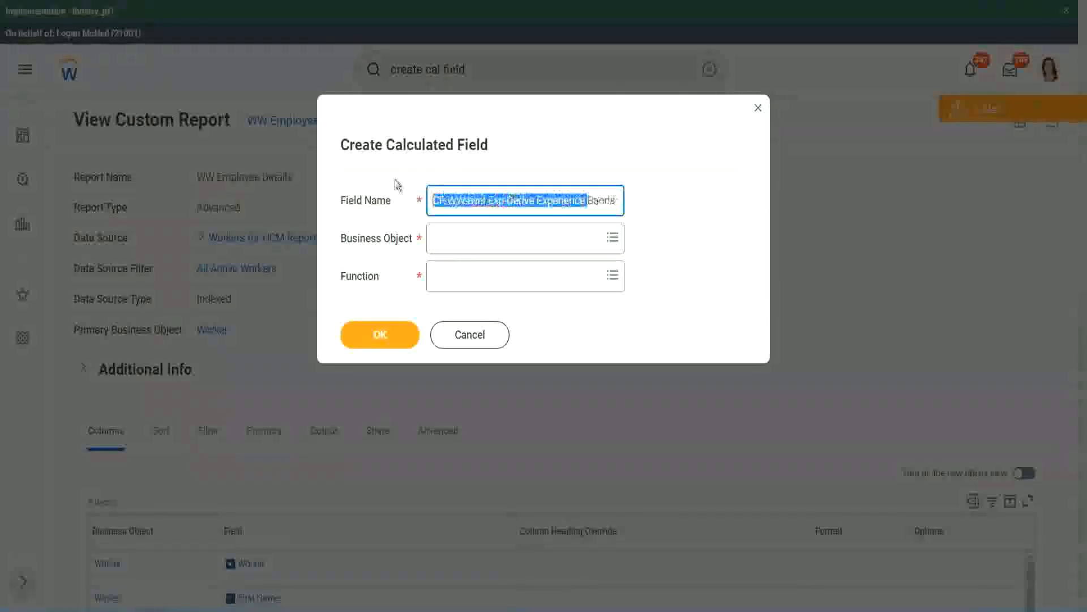
{"action": "left_click", "coordinate": [486, 199]}
{"action": "double_click", "coordinate": [497, 202]}
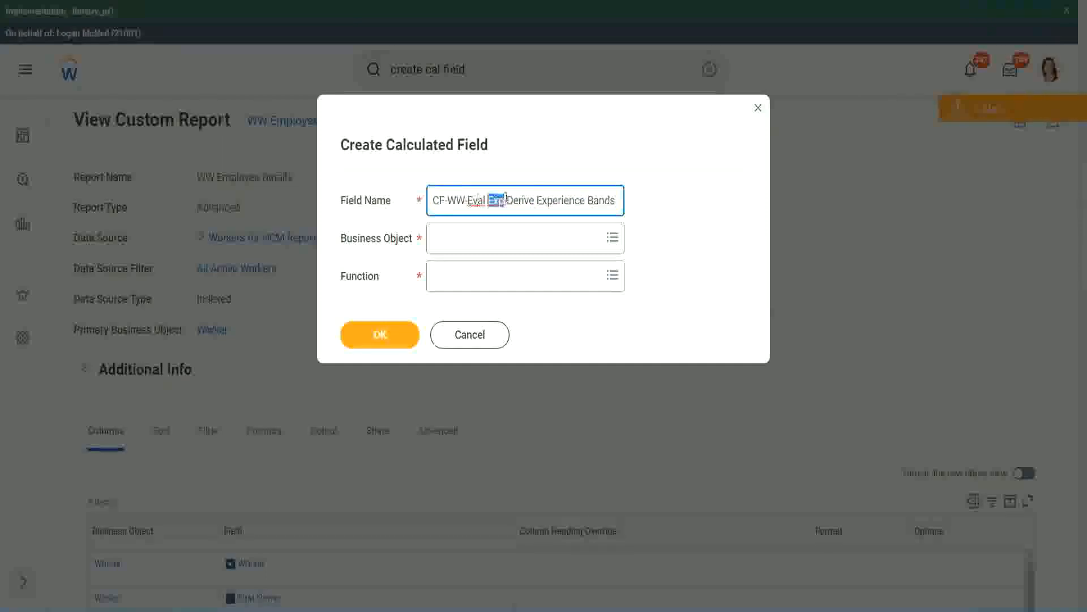
{"action": "left_click", "coordinate": [504, 200]}
{"action": "type", "text": "bands"}
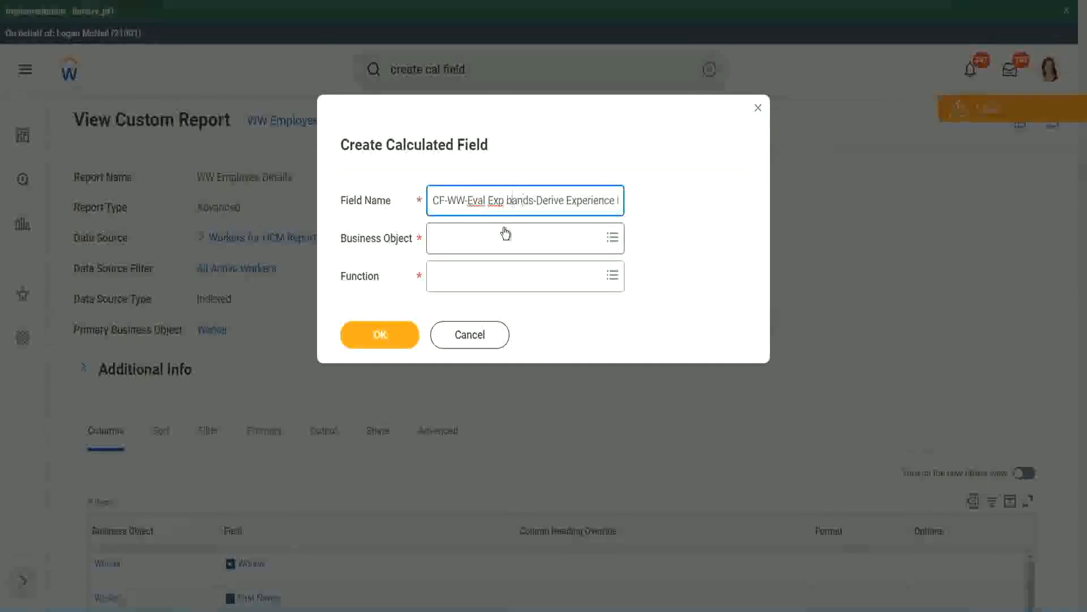
{"action": "key", "text": "BackSpace"}
{"action": "type", "text": "B"}
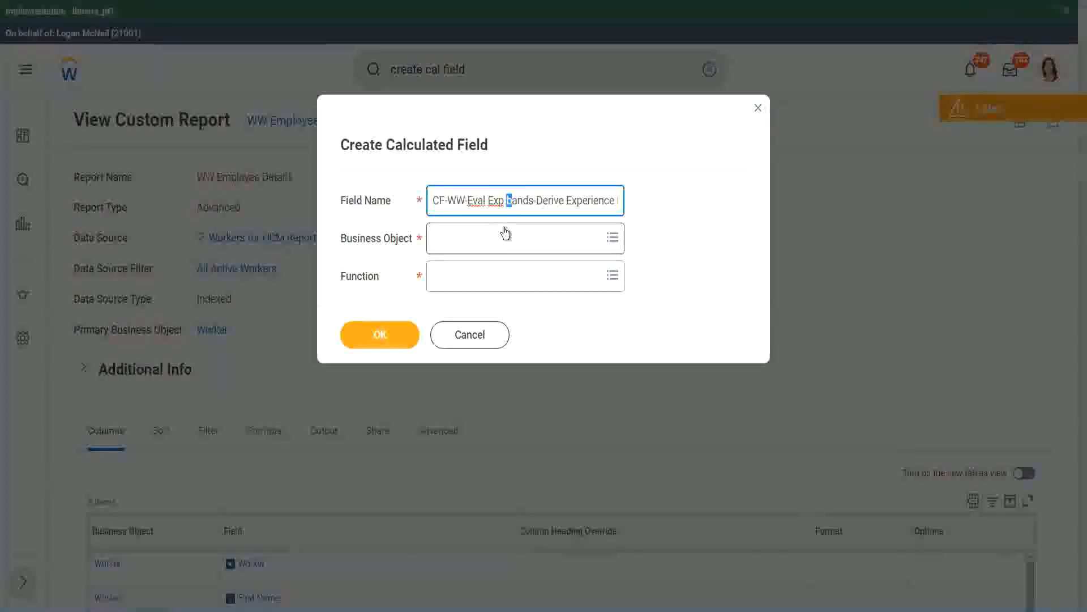
Step: Replace the word "Derive" with "Determine" in the new calculated field's name
{"action": "key", "text": "Right"}
{"action": "key", "text": "Right"}
{"action": "key", "text": "Right"}
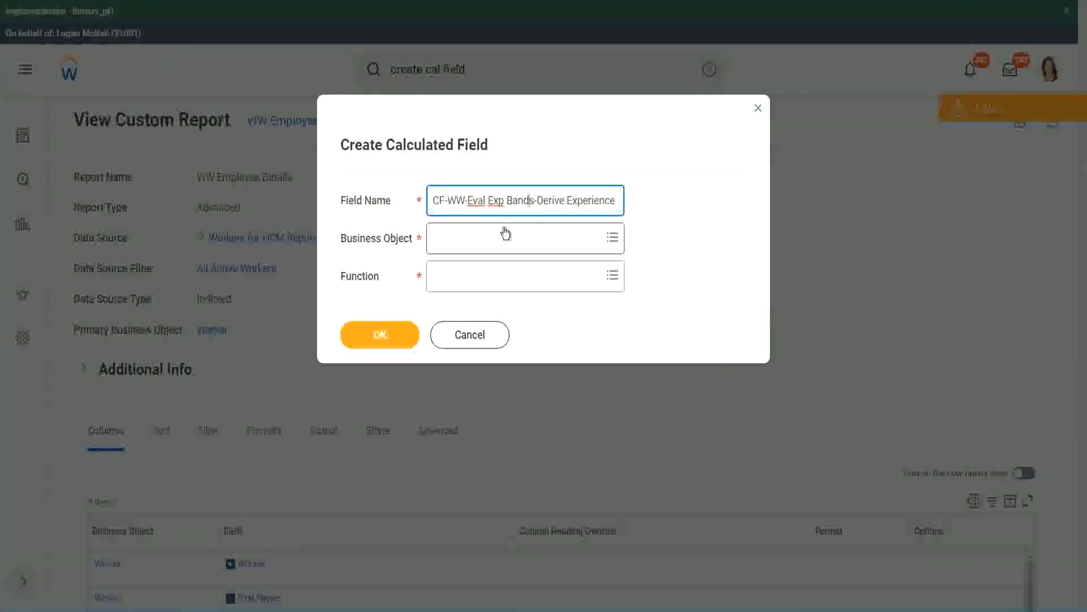
{"action": "key", "text": "Right"}
{"action": "key", "text": "Right"}
{"action": "key", "text": "Right"}
{"action": "key", "text": "Right"}
{"action": "key", "text": "Right"}
{"action": "key", "text": "Right"}
{"action": "key", "text": "Right"}
{"action": "key", "text": "Right"}
{"action": "key", "text": "Right"}
{"action": "key", "text": "Right"}
{"action": "key", "text": "Right"}
{"action": "key", "text": "Right"}
{"action": "key", "text": "Right"}
{"action": "key", "text": "Right"}
{"action": "key", "text": "Right"}
{"action": "key", "text": "Right"}
{"action": "key", "text": "Right"}
{"action": "key", "text": "Right"}
{"action": "key", "text": "Right"}
{"action": "key", "text": "Right"}
{"action": "key", "text": "Right"}
{"action": "key", "text": "Right"}
{"action": "key", "text": "Right"}
{"action": "key", "text": "Right"}
{"action": "key", "text": "Right"}
{"action": "key", "text": "Right"}
{"action": "key", "text": "Right"}
{"action": "key", "text": "Right"}
{"action": "key", "text": "Right"}
{"action": "key", "text": "Right"}
{"action": "key", "text": "Right"}
{"action": "key", "text": "Right"}
{"action": "key", "text": "Right"}
{"action": "key", "text": "Right"}
{"action": "key", "text": "Right"}
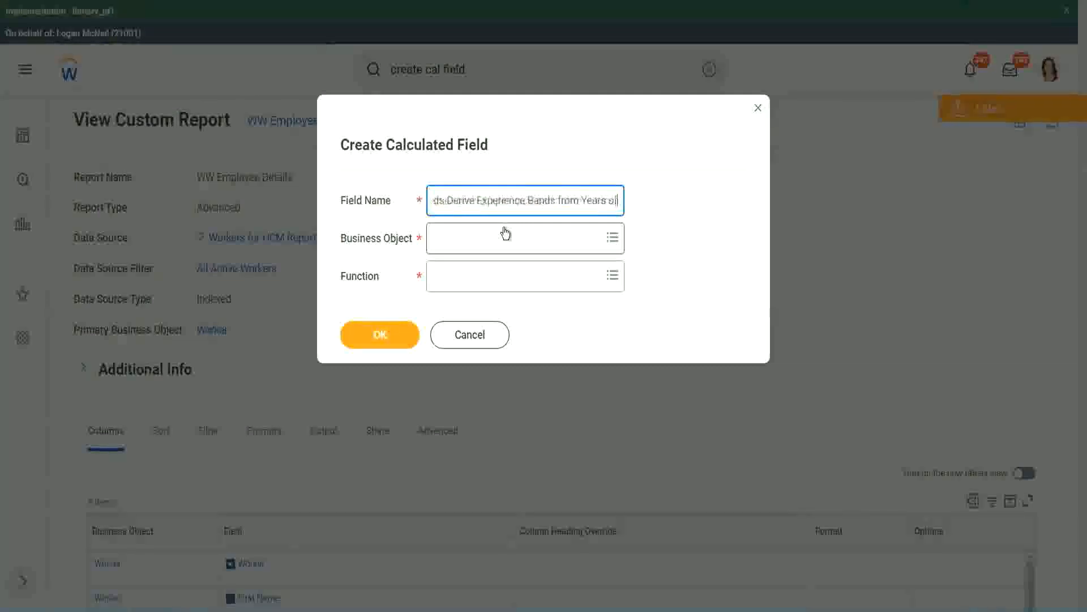
{"action": "key", "text": "Left"}
{"action": "key", "text": "Left"}
{"action": "key", "text": "Left"}
{"action": "key", "text": "Left"}
{"action": "key", "text": "Left"}
{"action": "key", "text": "Left"}
{"action": "key", "text": "Left"}
{"action": "key", "text": "Left"}
{"action": "key", "text": "Left"}
{"action": "key", "text": "Left"}
{"action": "key", "text": "Left"}
{"action": "key", "text": "Left"}
{"action": "key", "text": "Left"}
{"action": "key", "text": "Left"}
{"action": "key", "text": "Left"}
{"action": "key", "text": "Left"}
{"action": "key", "text": "Left"}
{"action": "key", "text": "Left"}
{"action": "key", "text": "Left"}
{"action": "key", "text": "Left"}
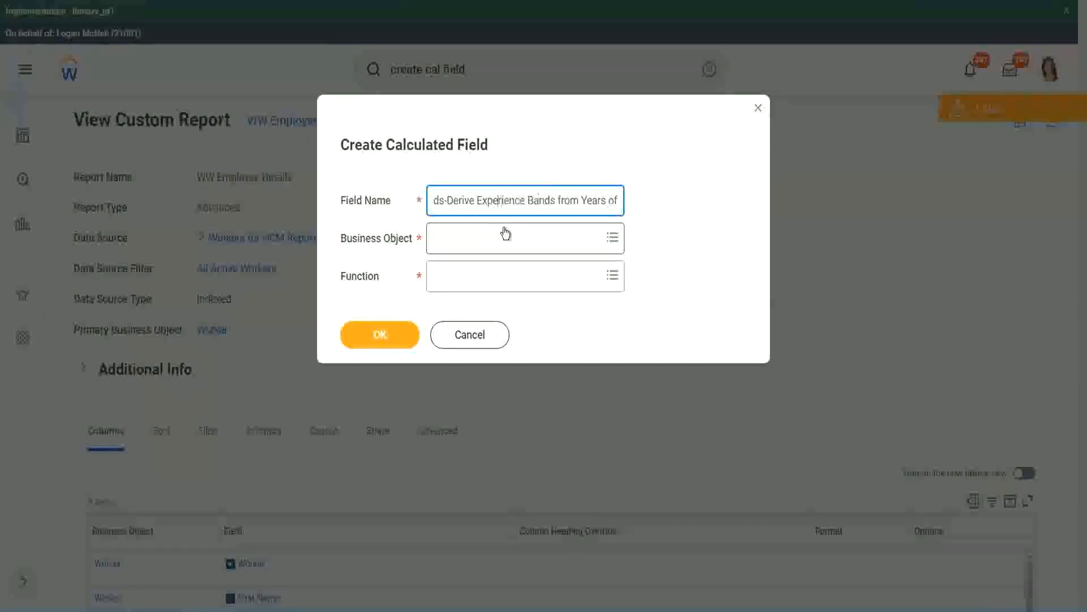
{"action": "key", "text": "Left"}
{"action": "key", "text": "Left"}
{"action": "key", "text": "shift+Left"}
{"action": "key", "text": "shift+Left"}
{"action": "key", "text": "shift+Left"}
{"action": "key", "text": "shift+Left"}
{"action": "key", "text": "shift+Left"}
{"action": "key", "text": "shift+Left"}
{"action": "type", "text": "Determine"}
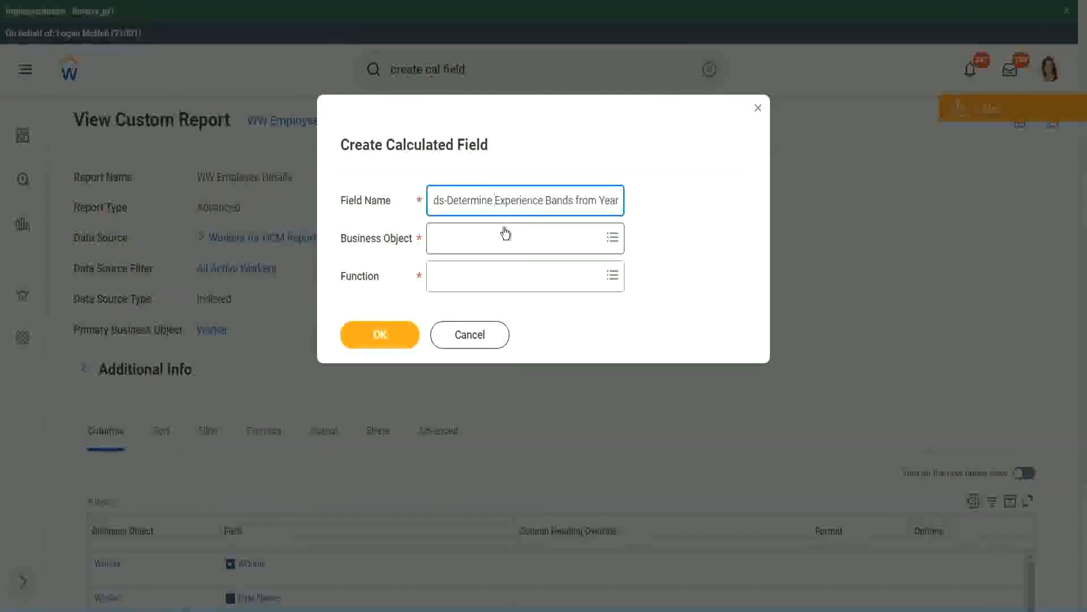
{"action": "key", "text": "End"}
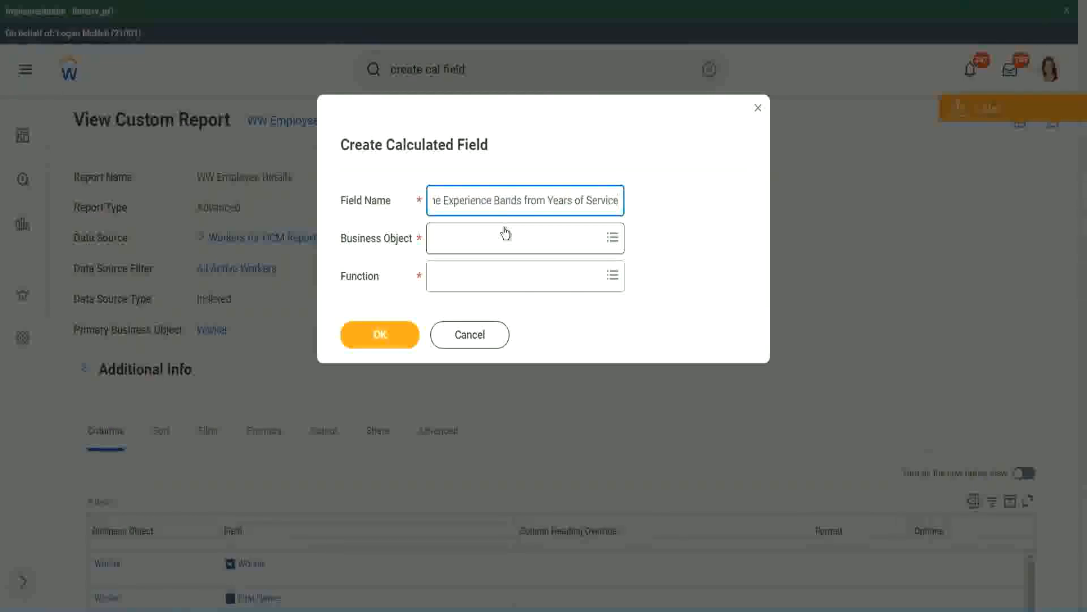
Step: Set the business object to Worker and the function to Evaluate Expression Band
{"action": "left_click", "coordinate": [485, 244]}
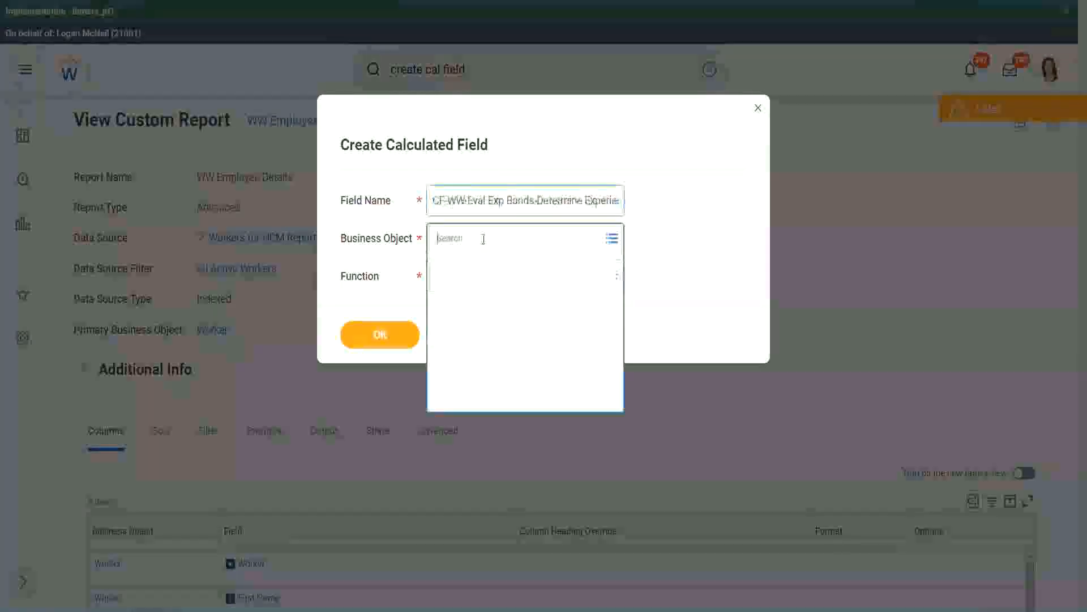
{"action": "type", "text": "work"}
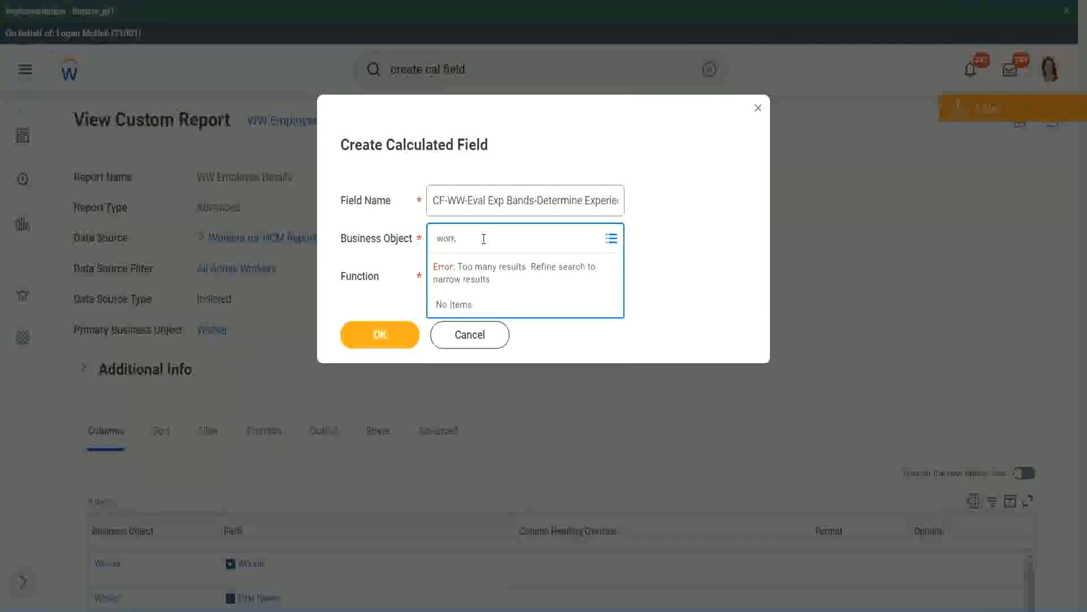
{"action": "type", "text": "er"}
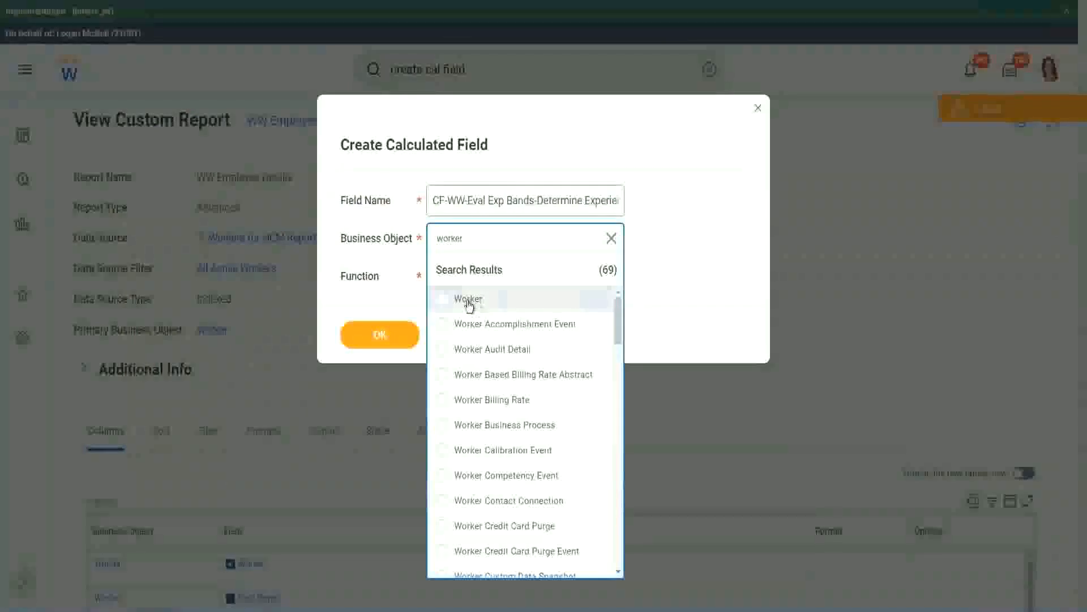
{"action": "left_click", "coordinate": [460, 298]}
{"action": "left_click", "coordinate": [460, 273]}
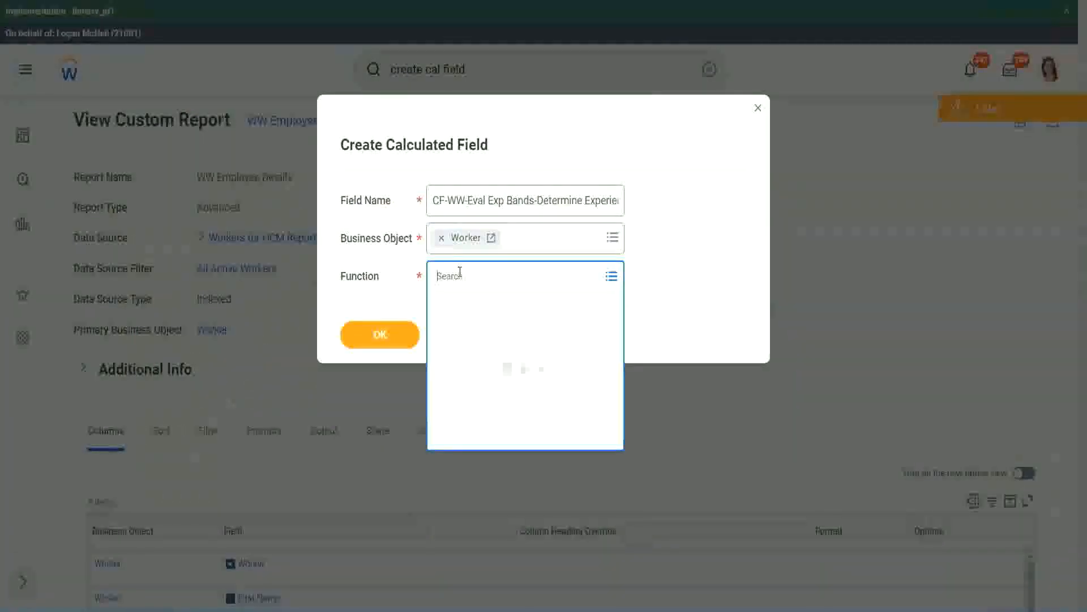
{"action": "type", "text": "eval ex"}
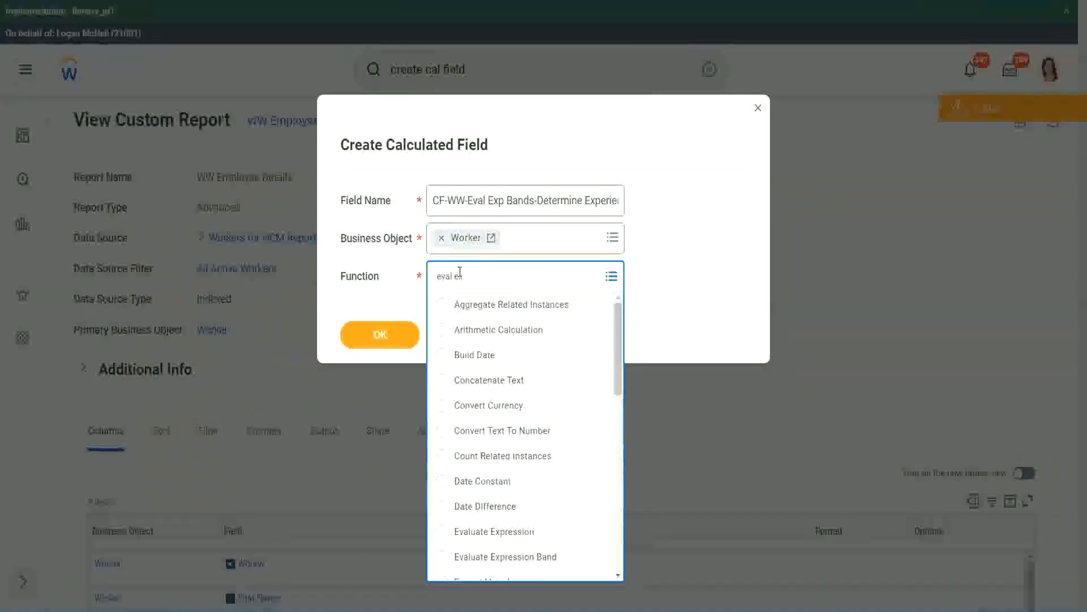
{"action": "type", "text": "p"}
{"action": "key", "text": "Return"}
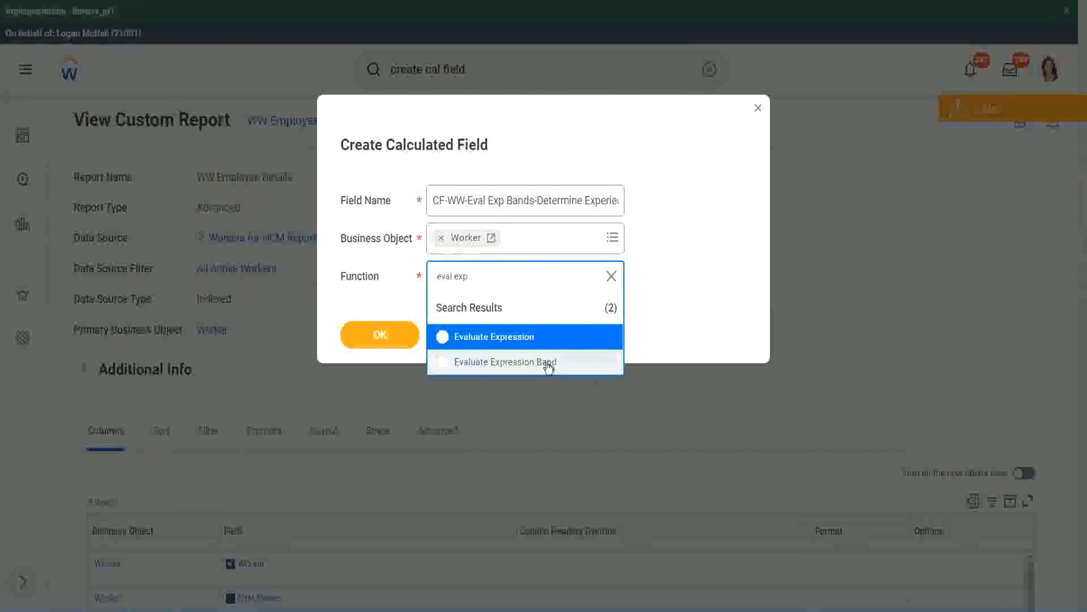
{"action": "left_click", "coordinate": [549, 363]}
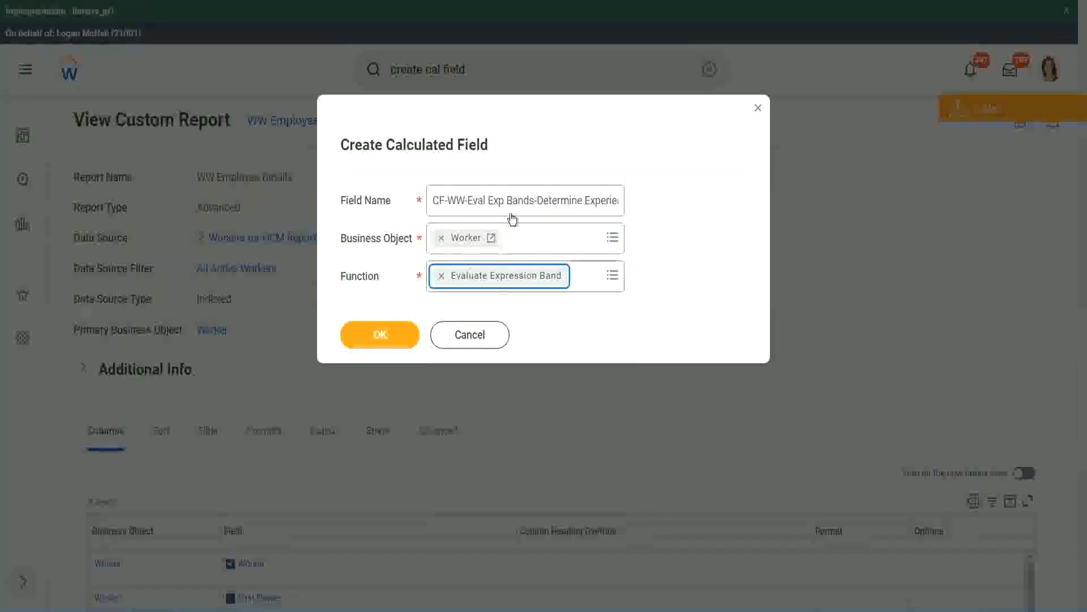
Step: Shorten "Eval Exp Bands" to "Eval Exp Band" in the field name and proceed to the calculation definition
{"action": "left_click", "coordinate": [533, 200]}
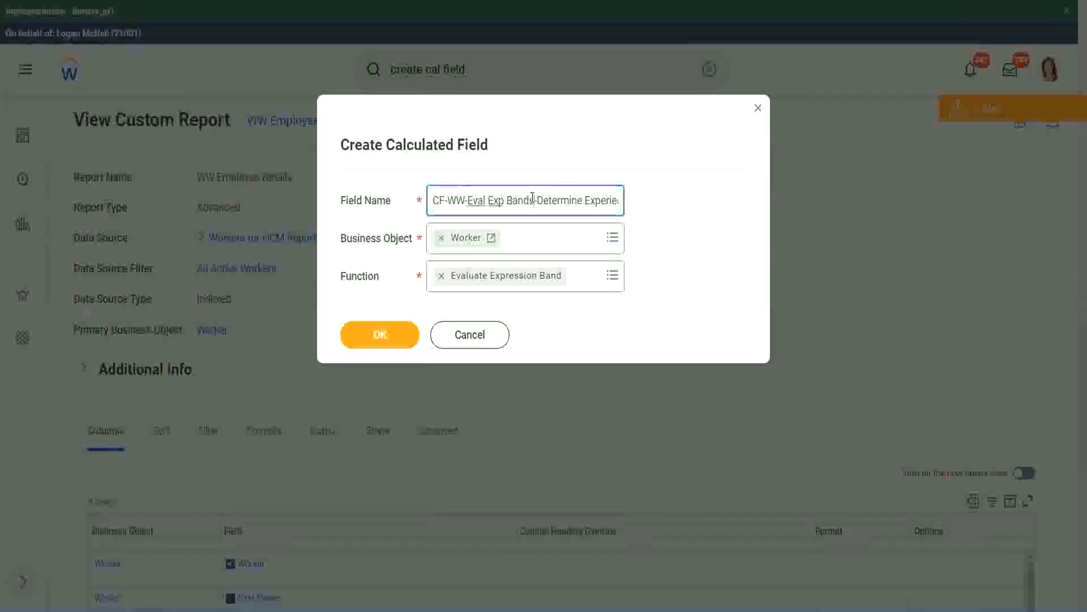
{"action": "key", "text": "BackSpace"}
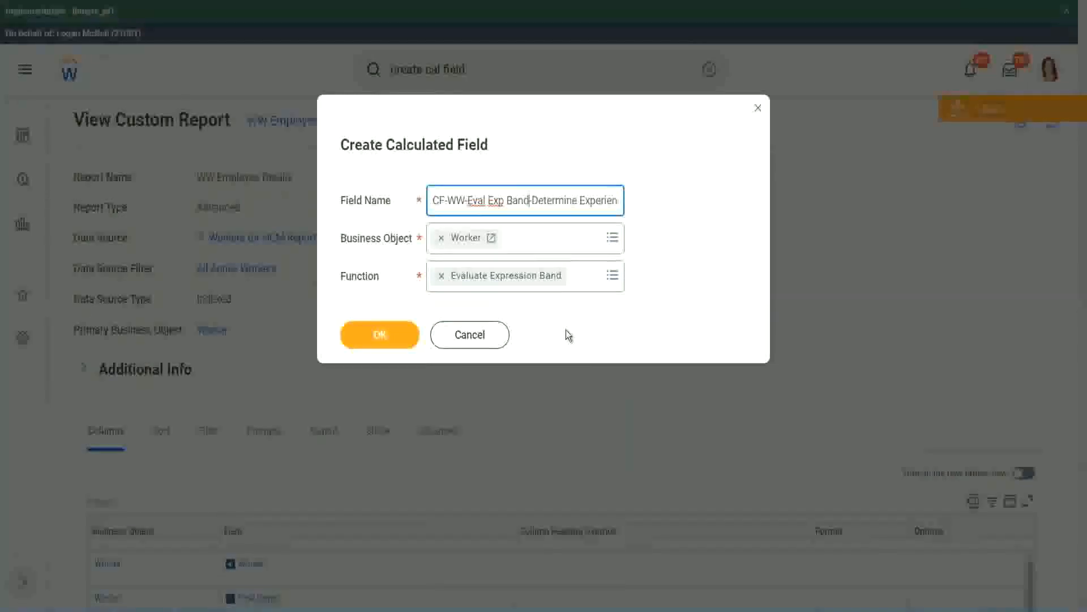
{"action": "left_click", "coordinate": [384, 337]}
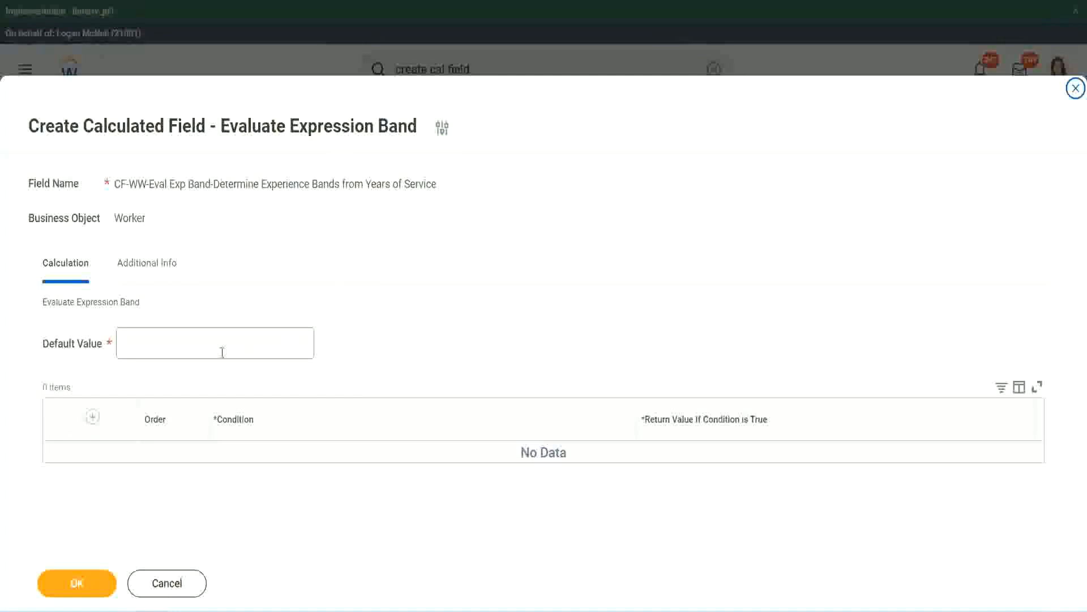
Step: Set the default value to "-" and add the first condition row
{"action": "left_click", "coordinate": [157, 350]}
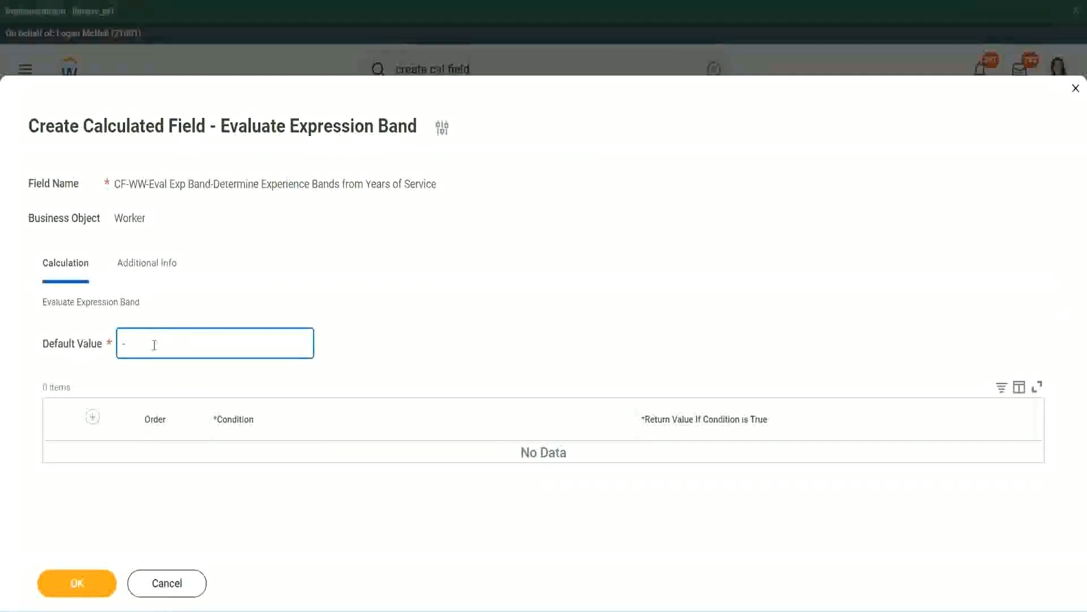
{"action": "left_click", "coordinate": [92, 417]}
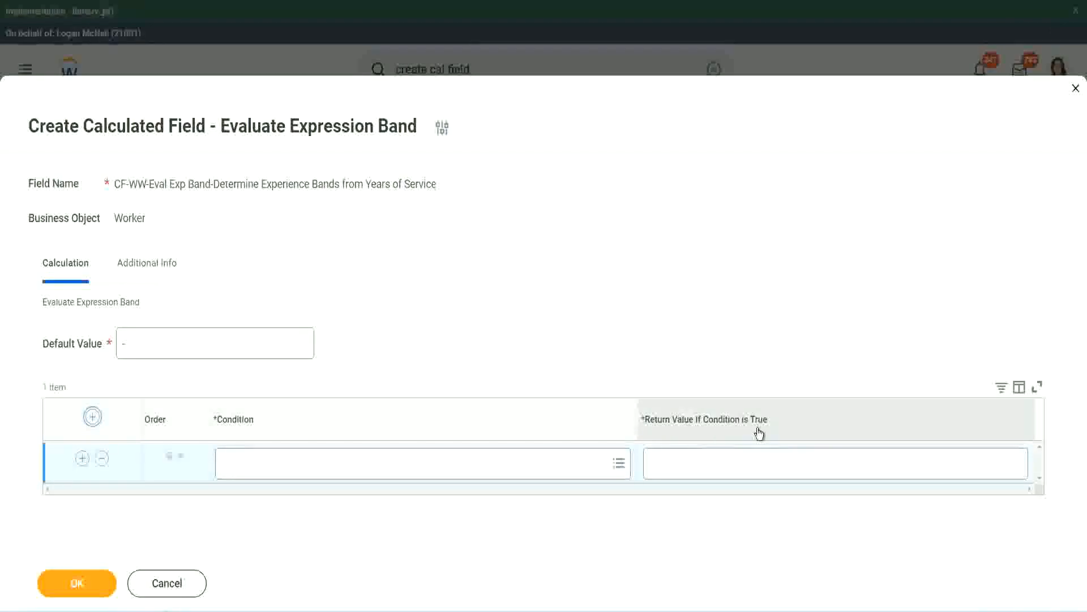
{"action": "left_click", "coordinate": [708, 462]}
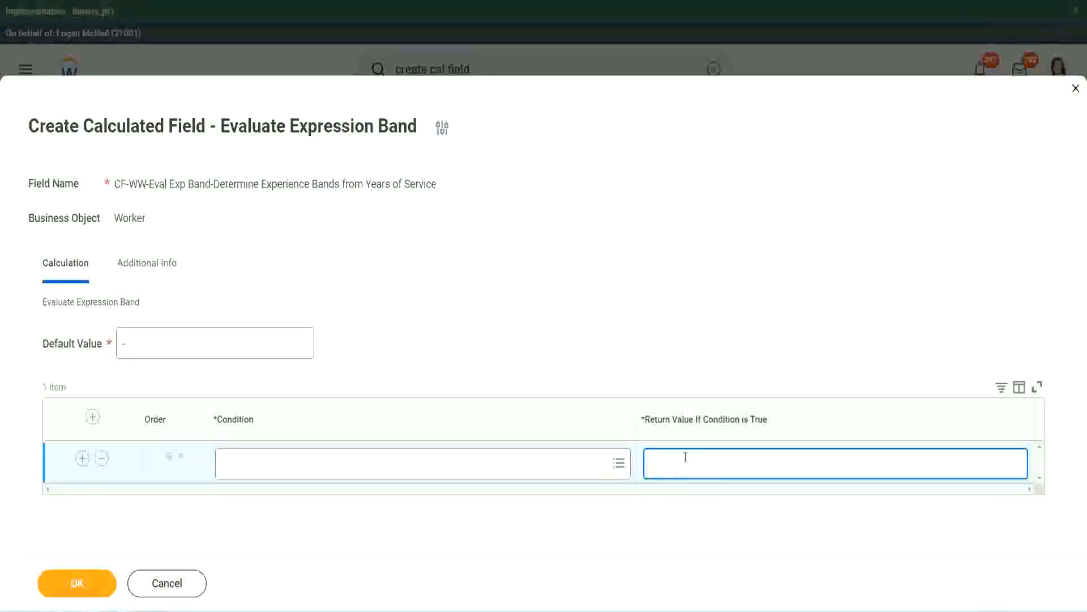
{"action": "type", "text": "adkadjaidjaijdiaj"}
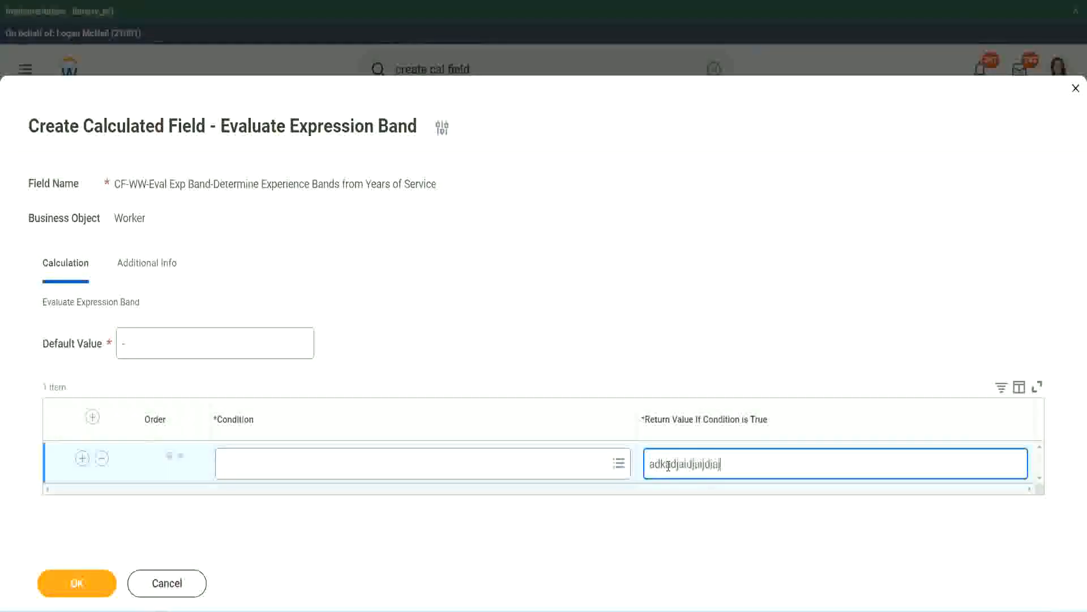
{"action": "key", "text": "BackSpace"}
{"action": "key", "text": "BackSpace"}
{"action": "key", "text": "BackSpace"}
{"action": "key", "text": "BackSpace"}
{"action": "key", "text": "BackSpace"}
{"action": "key", "text": "BackSpace"}
{"action": "key", "text": "BackSpace"}
{"action": "key", "text": "BackSpace"}
{"action": "key", "text": "BackSpace"}
{"action": "key", "text": "BackSpace"}
{"action": "key", "text": "BackSpace"}
{"action": "key", "text": "BackSpace"}
{"action": "key", "text": "BackSpace"}
{"action": "key", "text": "BackSpace"}
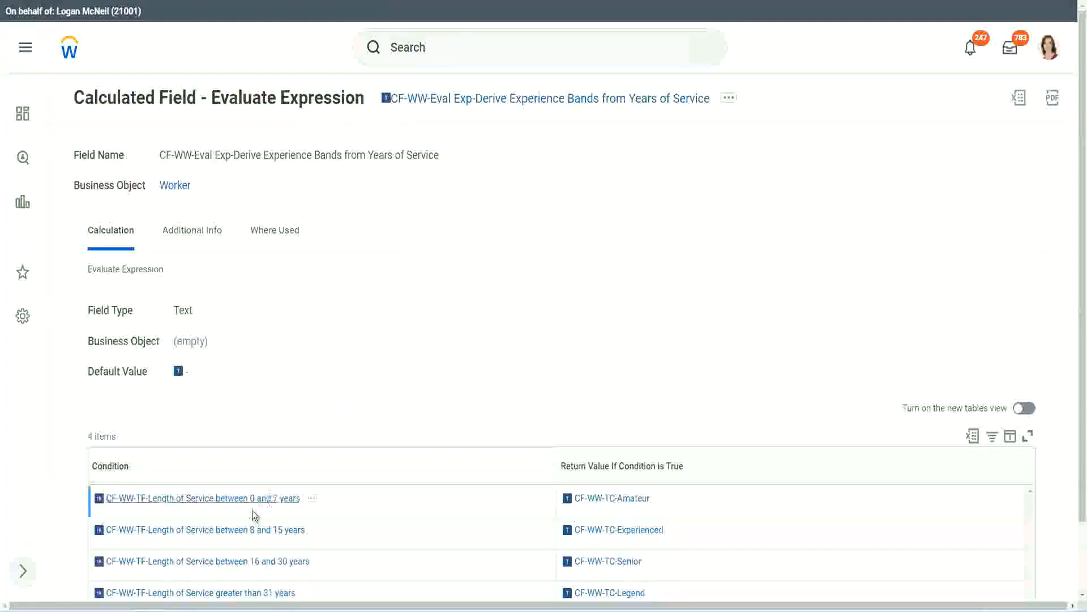
Step: Copy CF-WW-TF-Length of Service between 0 and 7 years from the existing Evaluate Expression field as the first row's condition, with return value Amateur
{"action": "right_click", "coordinate": [248, 503]}
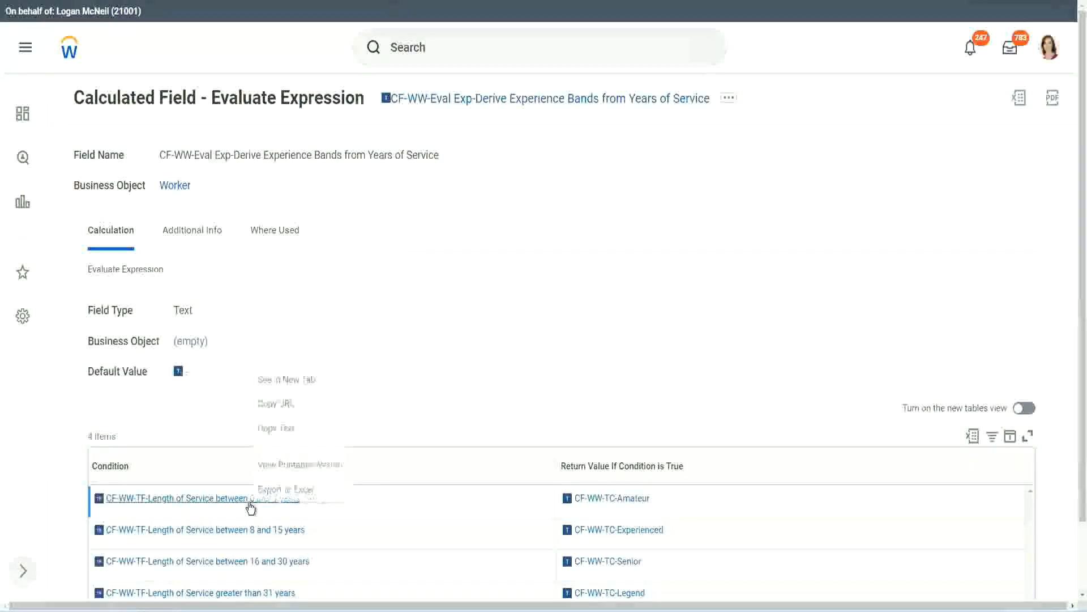
{"action": "left_click", "coordinate": [295, 429]}
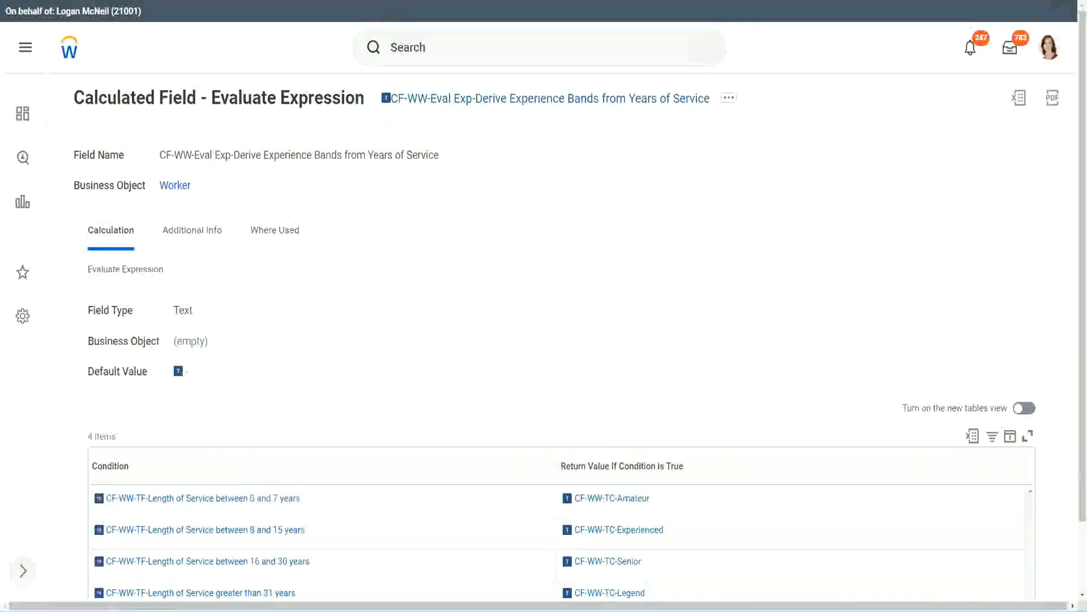
{"action": "key", "text": "alt+Tab"}
{"action": "left_click", "coordinate": [274, 468]}
{"action": "key", "text": "ctrl+v"}
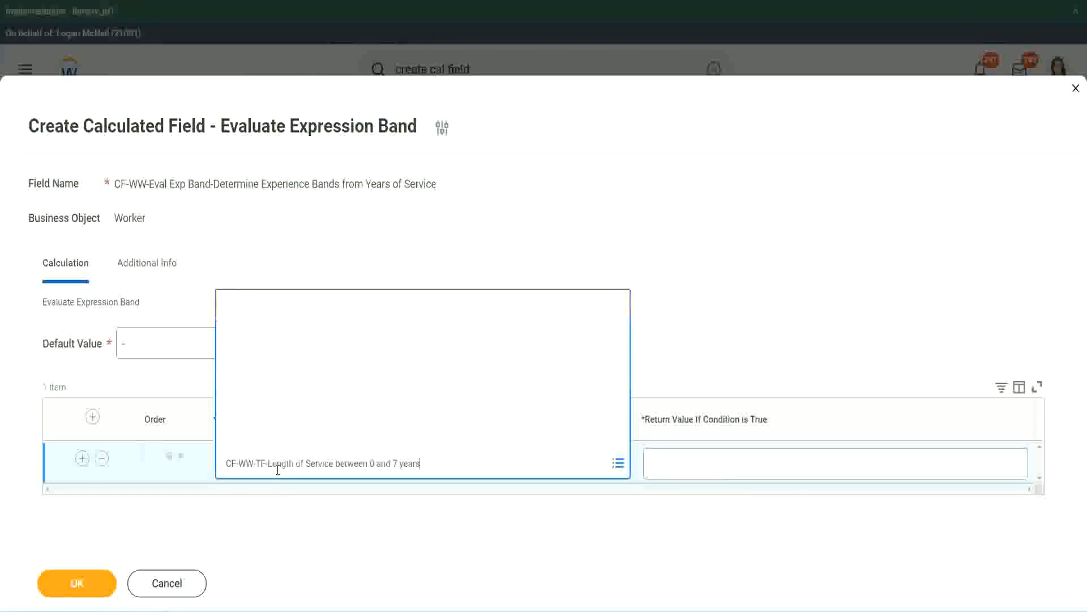
{"action": "key", "text": "Return"}
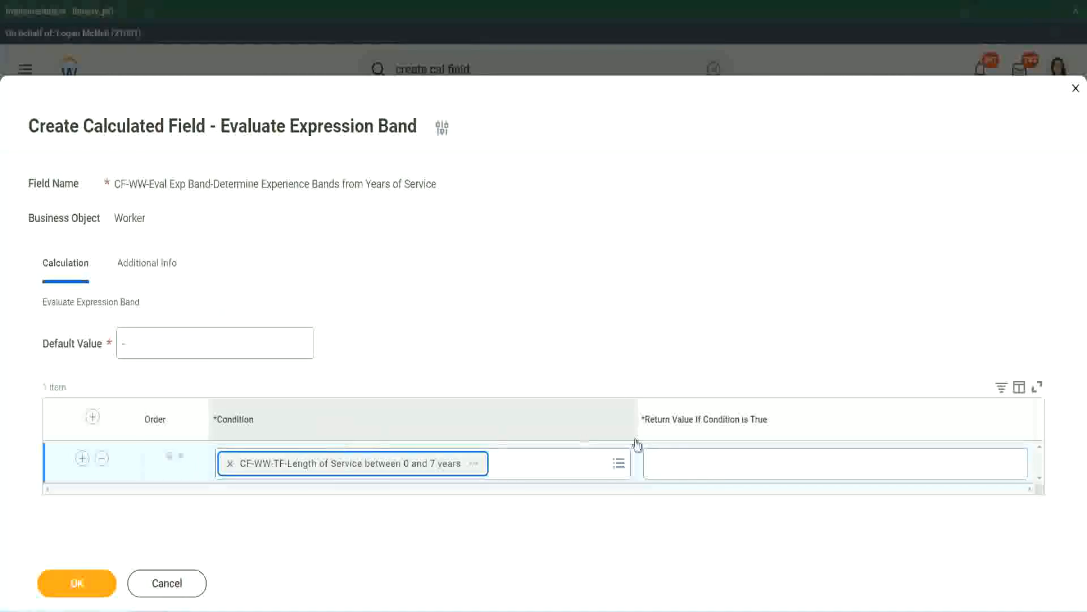
{"action": "left_click", "coordinate": [688, 453]}
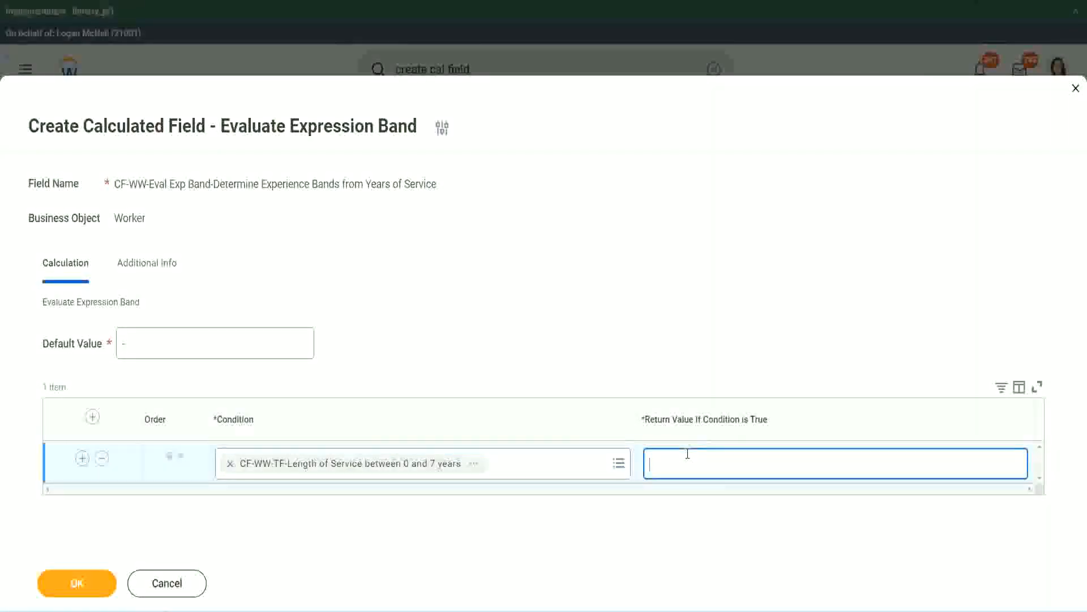
{"action": "type", "text": "Amateur"}
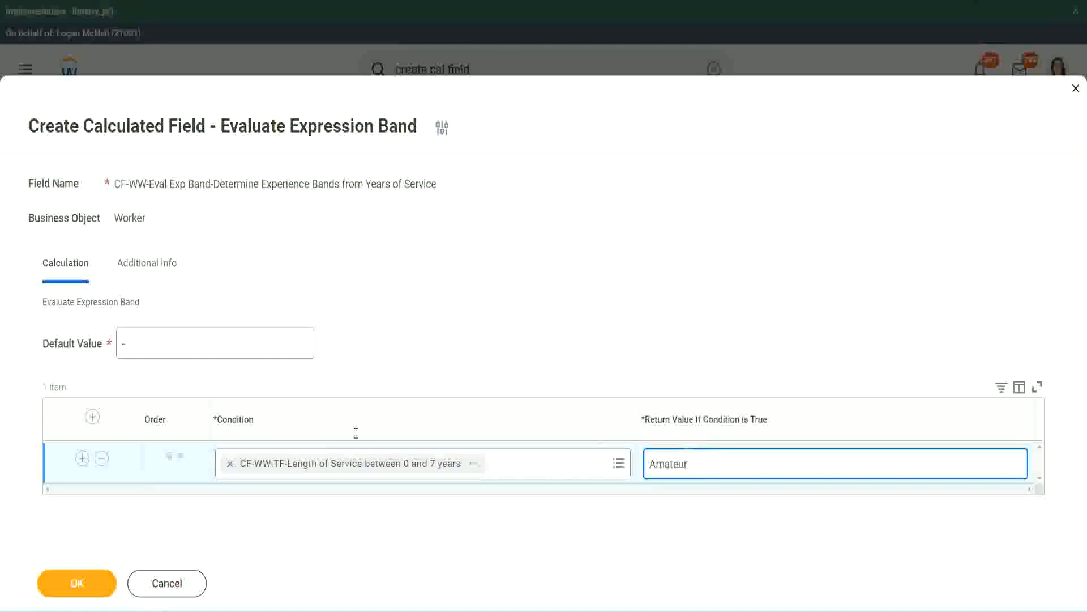
Step: Add three more empty condition rows below the Amateur row
{"action": "left_click", "coordinate": [82, 458]}
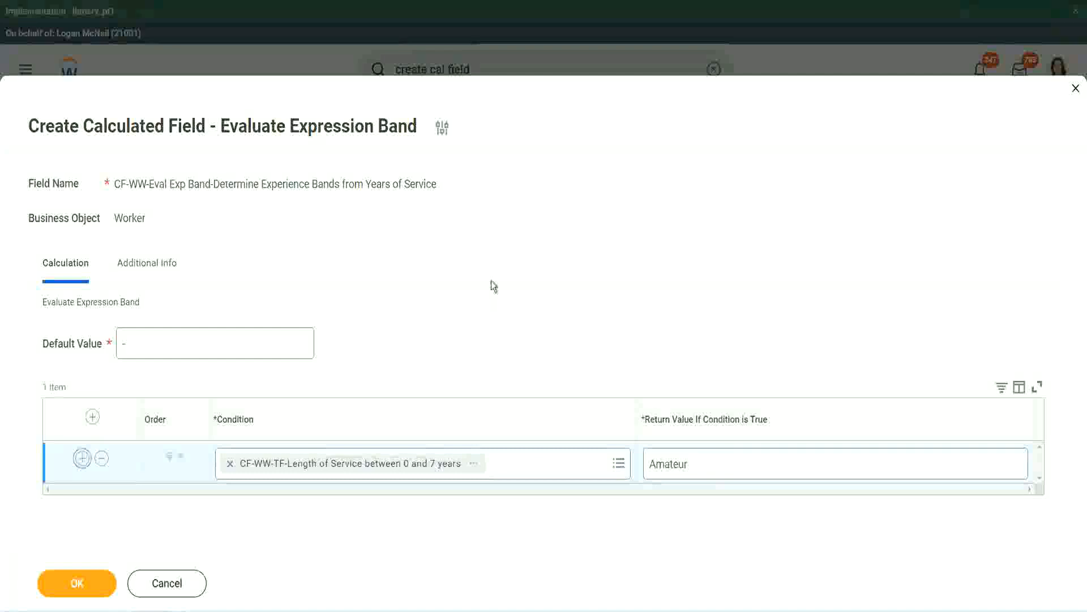
{"action": "left_click", "coordinate": [82, 500]}
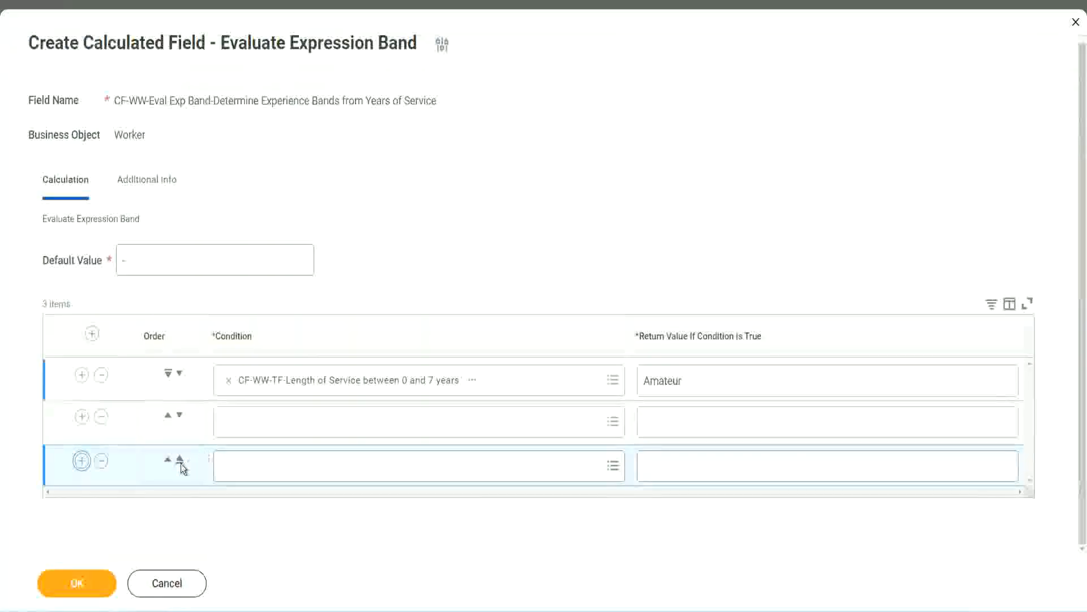
{"action": "left_click", "coordinate": [82, 460]}
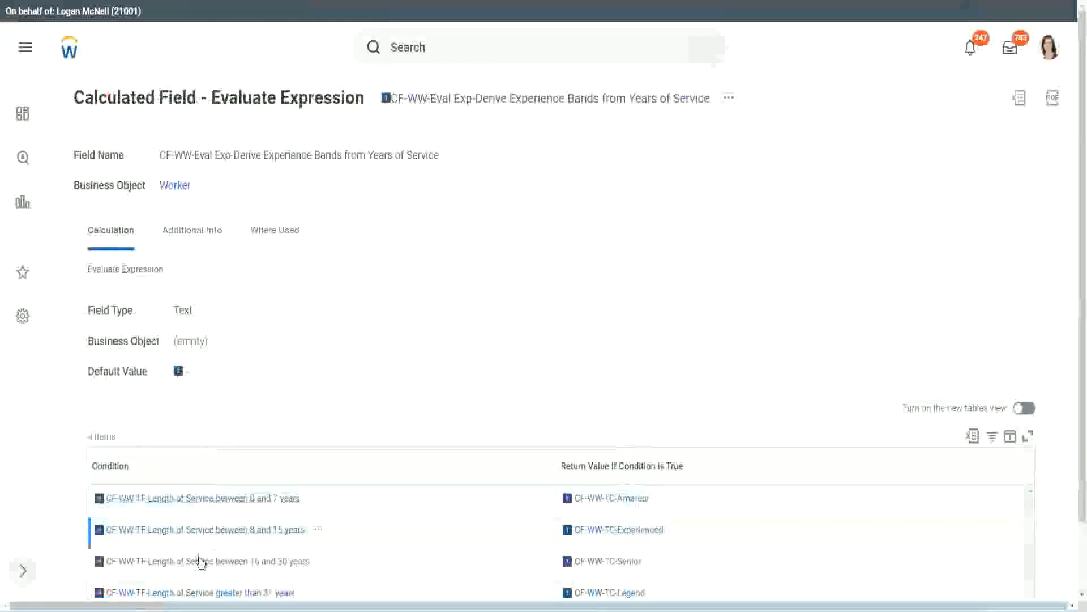
Step: Copy CF-WW-TF-Length of Service between 16 and 30 years from the existing Evaluate Expression field and place it as the third row's condition
{"action": "right_click", "coordinate": [200, 560]}
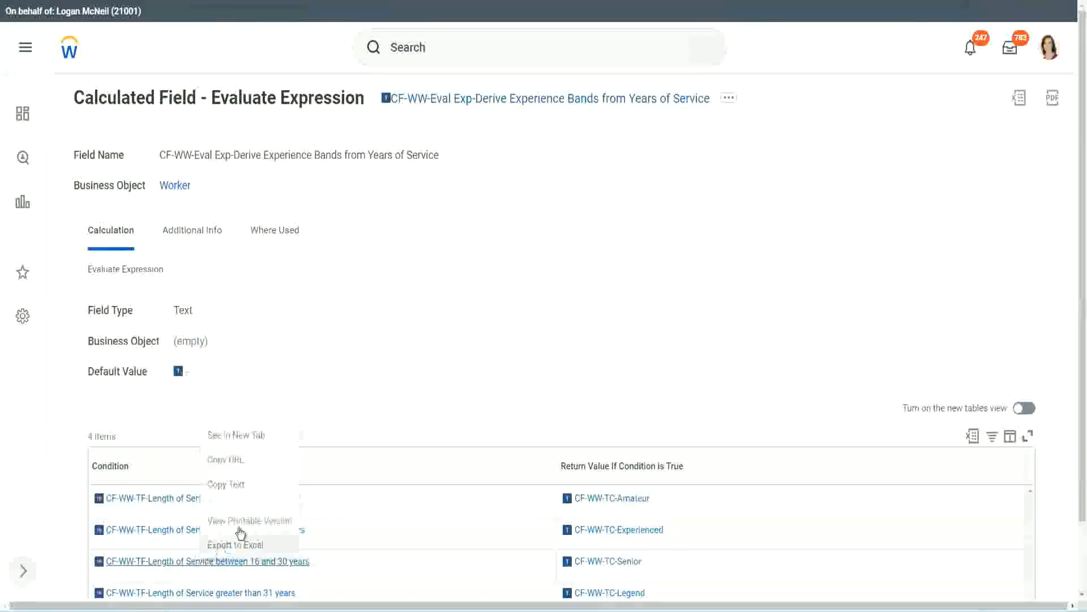
{"action": "left_click", "coordinate": [247, 486]}
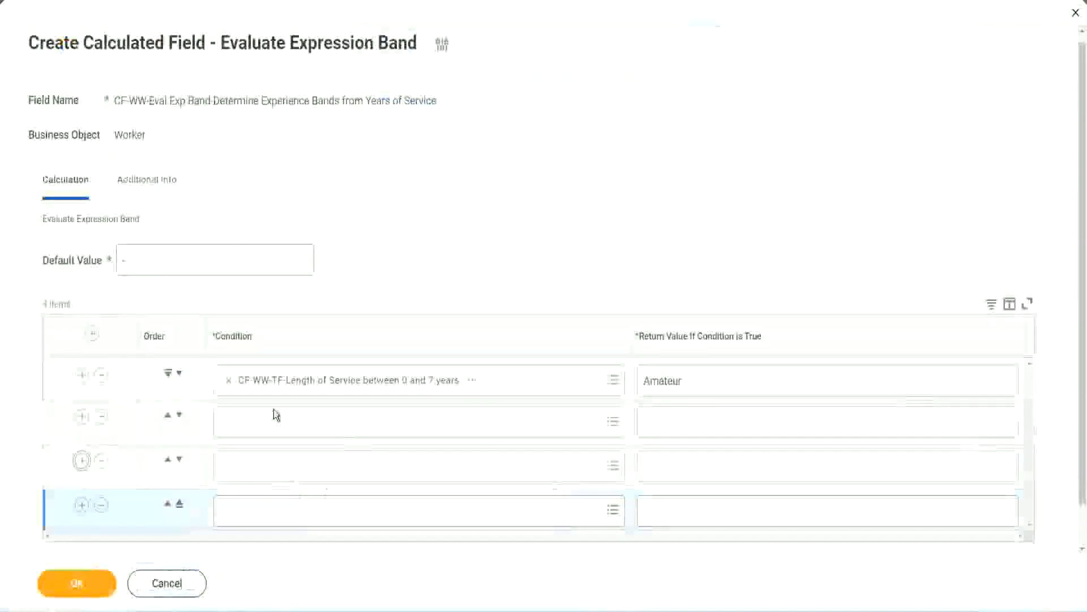
{"action": "left_click", "coordinate": [274, 419]}
{"action": "type", "text": "CF-WW-TF-Length of Service between 16 and 30 years"}
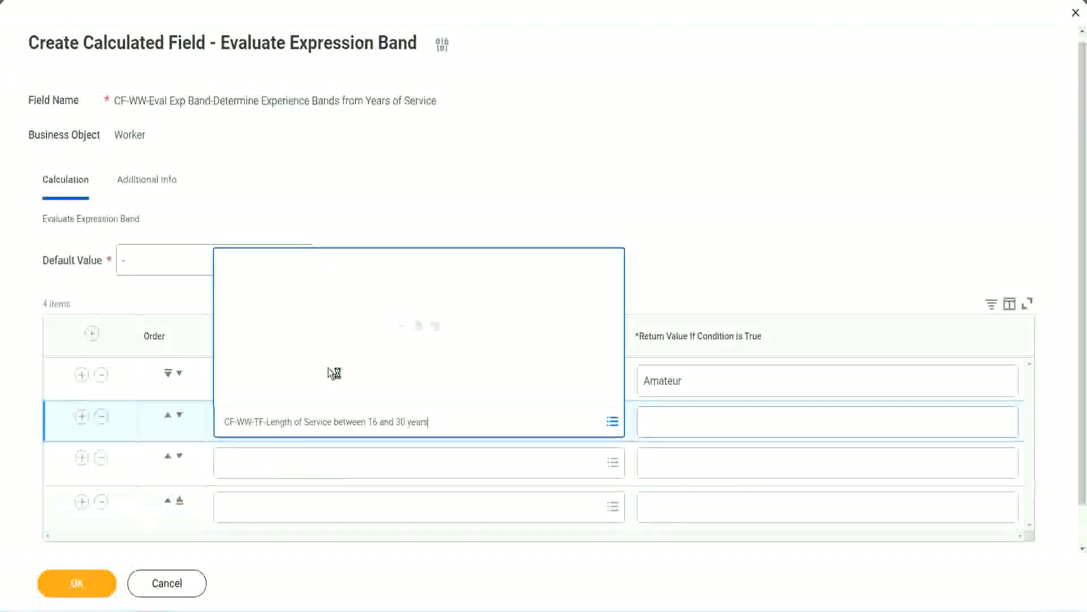
{"action": "left_click", "coordinate": [179, 415]}
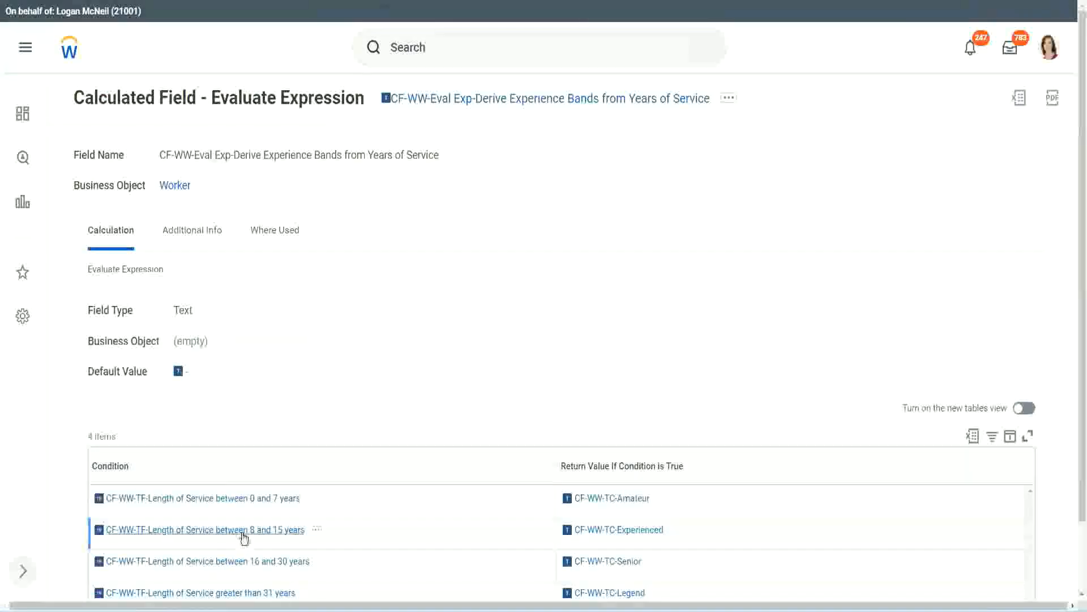
Step: Copy CF-WW-TF-Length of Service between 8 and 15 years from the existing field into the second row's condition
{"action": "right_click", "coordinate": [244, 537]}
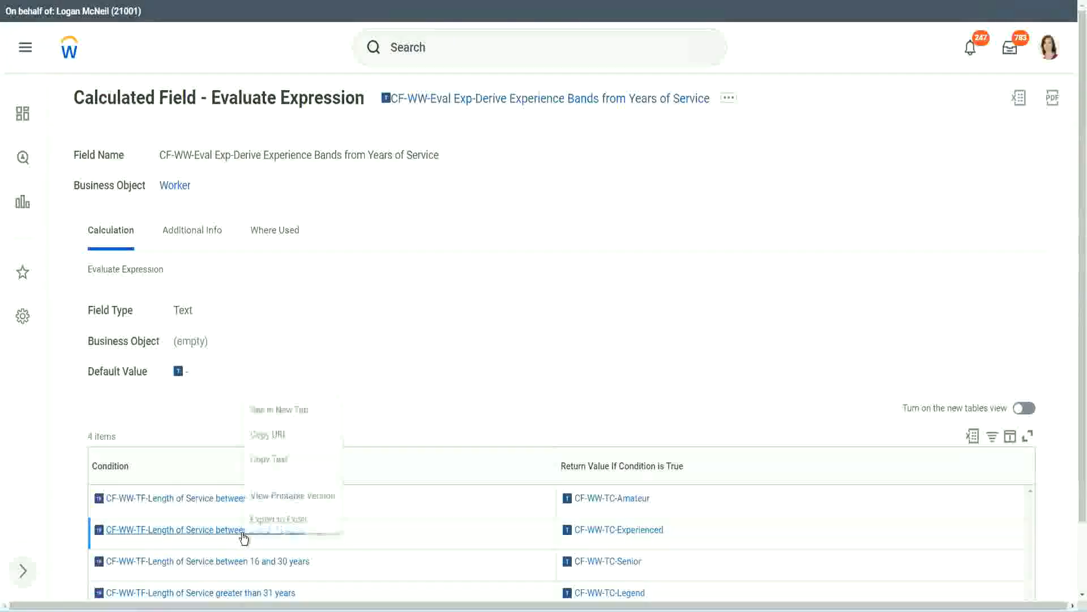
{"action": "left_click", "coordinate": [279, 458]}
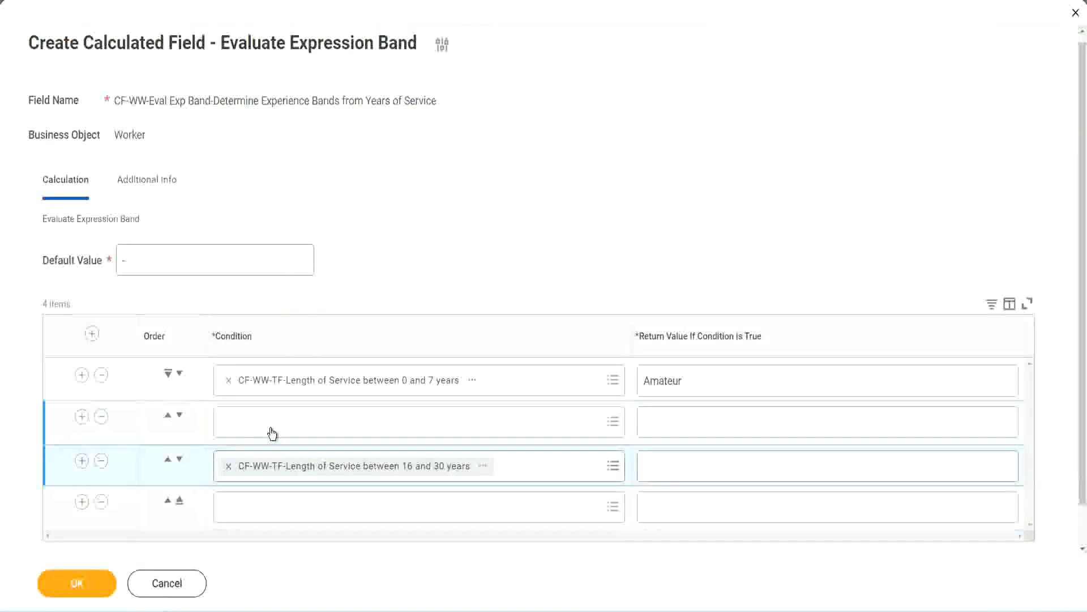
{"action": "left_click", "coordinate": [271, 433]}
{"action": "key", "text": "ctrl+v"}
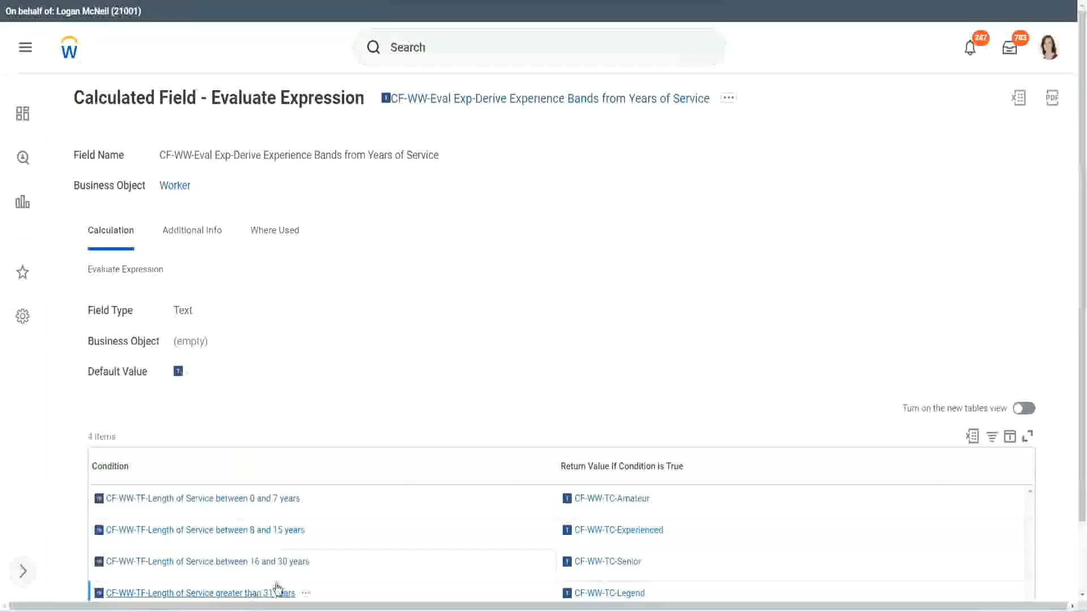
Step: Copy CF-WW-TF-Length of Service greater than 31 years from the existing field into the fourth row's condition
{"action": "right_click", "coordinate": [277, 587]}
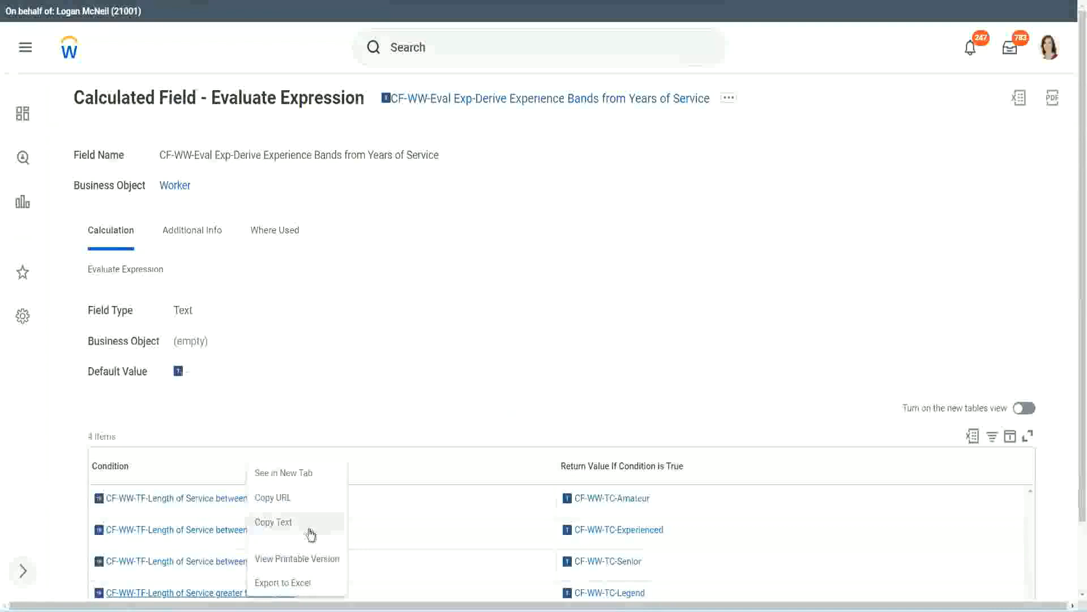
{"action": "left_click", "coordinate": [311, 534]}
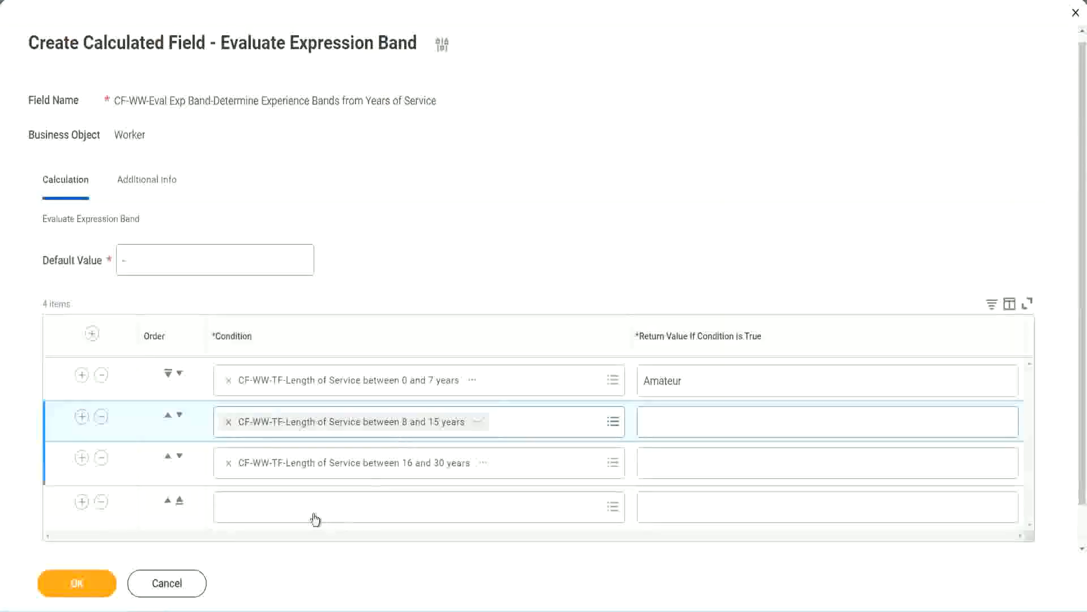
{"action": "left_click", "coordinate": [313, 498]}
{"action": "key", "text": "ctrl+v"}
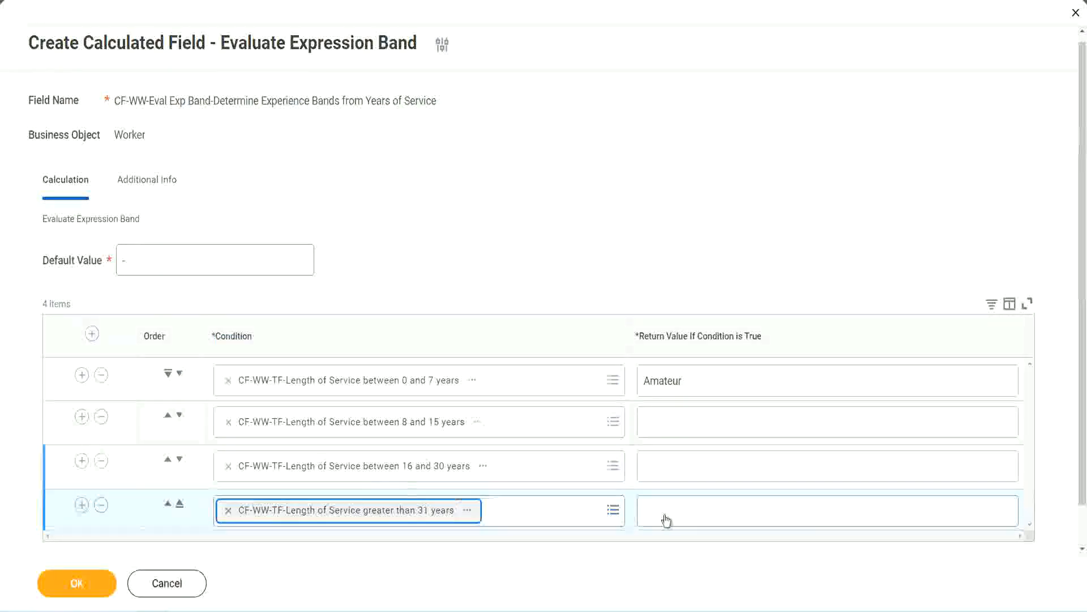
Step: Set the return values to Legend for greater than 31 years, Senior for 16 to 30 and Experienced for 8 to 15, and save the field
{"action": "left_click", "coordinate": [714, 510]}
{"action": "type", "text": "Le"}
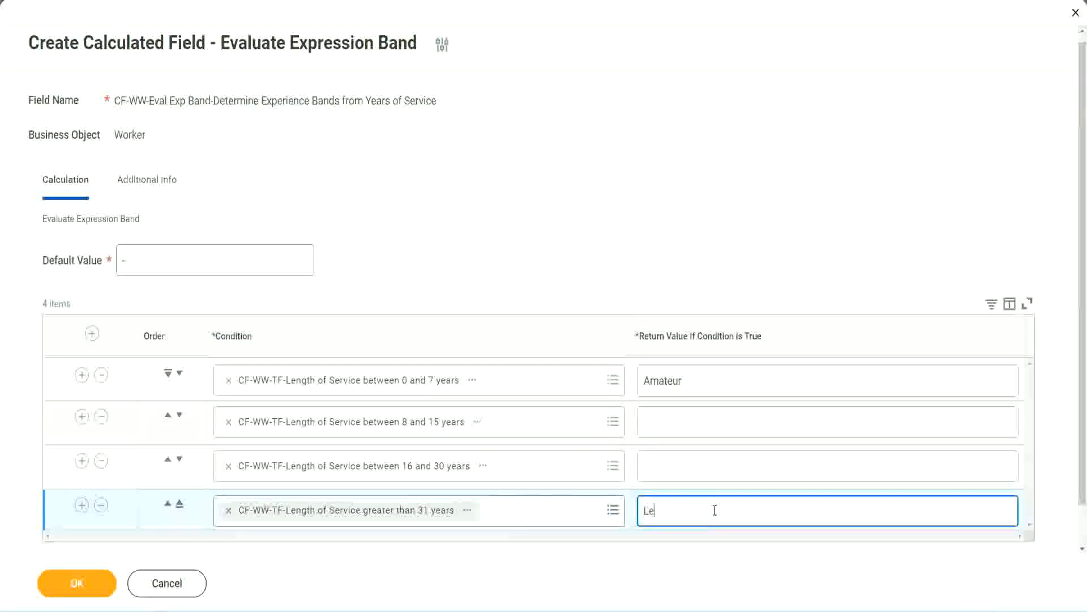
{"action": "type", "text": "gend"}
{"action": "left_click", "coordinate": [669, 464]}
{"action": "type", "text": "S"}
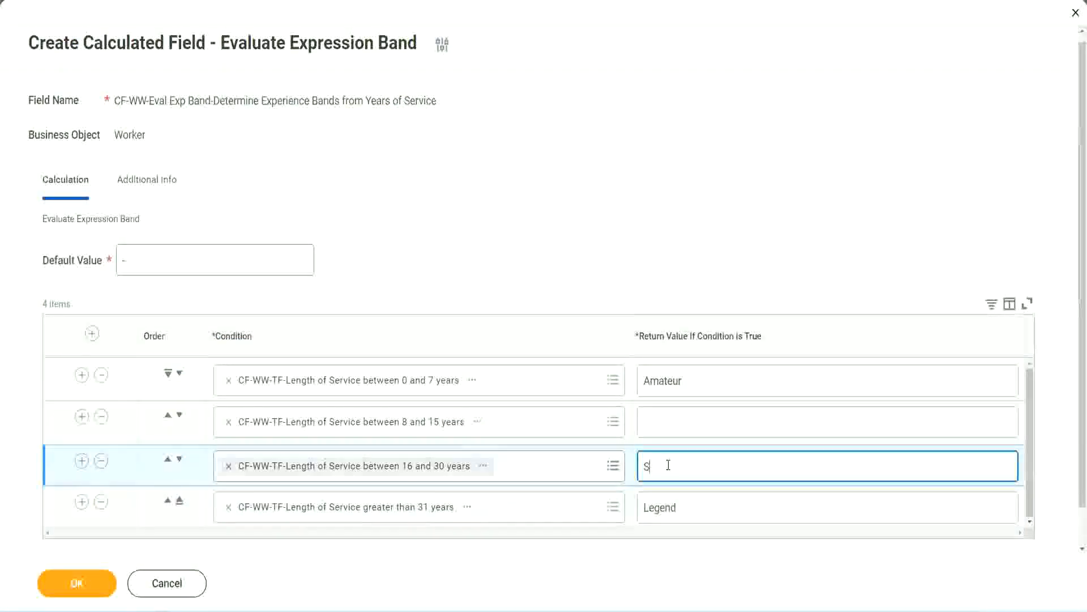
{"action": "type", "text": "enior"}
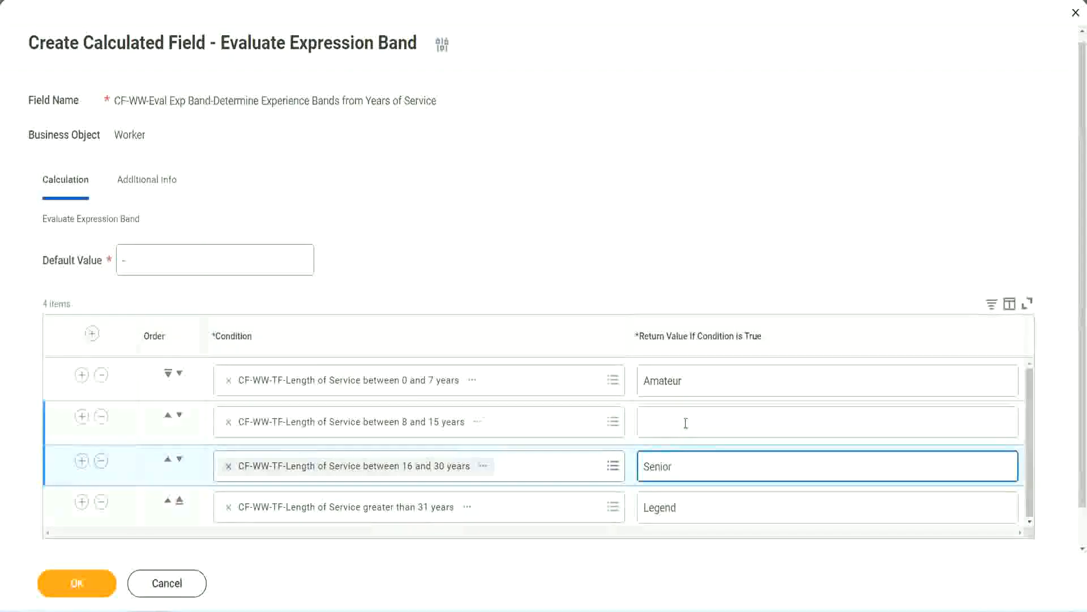
{"action": "left_click", "coordinate": [685, 423]}
{"action": "type", "text": "Ex"}
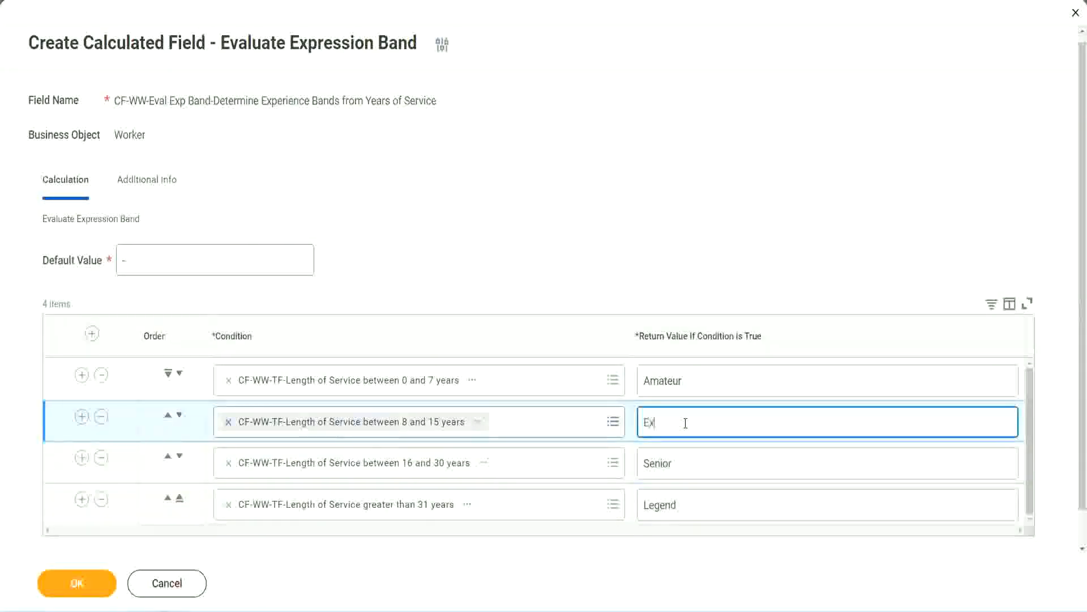
{"action": "type", "text": "perienced"}
{"action": "left_click", "coordinate": [77, 583]}
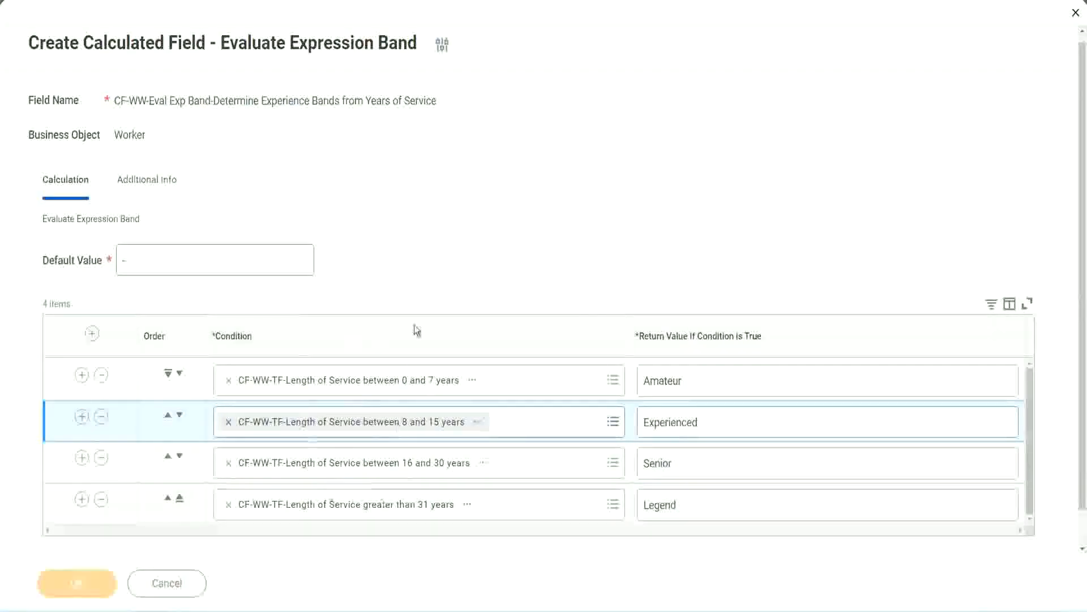
Step: Check the return value of each saved condition and copy the new Evaluate Expression Band field's name
{"action": "scroll", "coordinate": [372, 350], "scroll_direction": "down", "scroll_amount": 3}
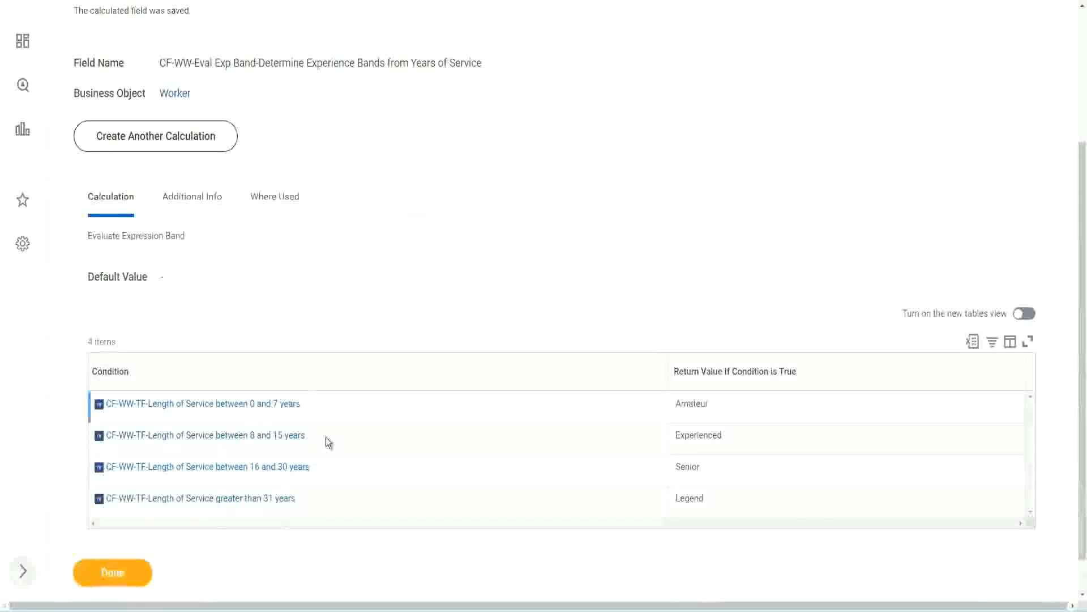
{"action": "double_click", "coordinate": [696, 402]}
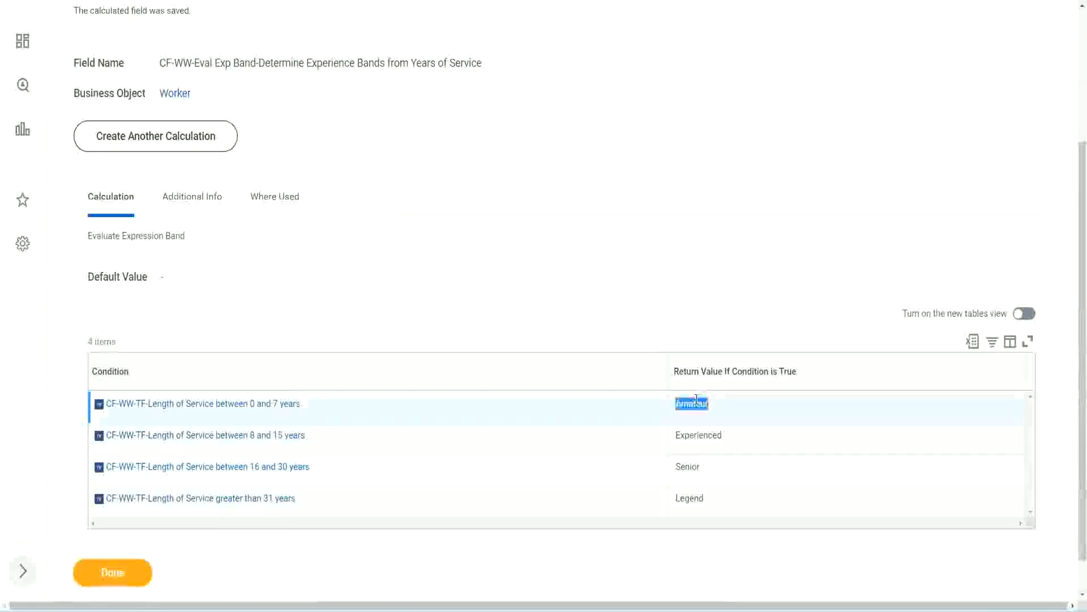
{"action": "double_click", "coordinate": [696, 435]}
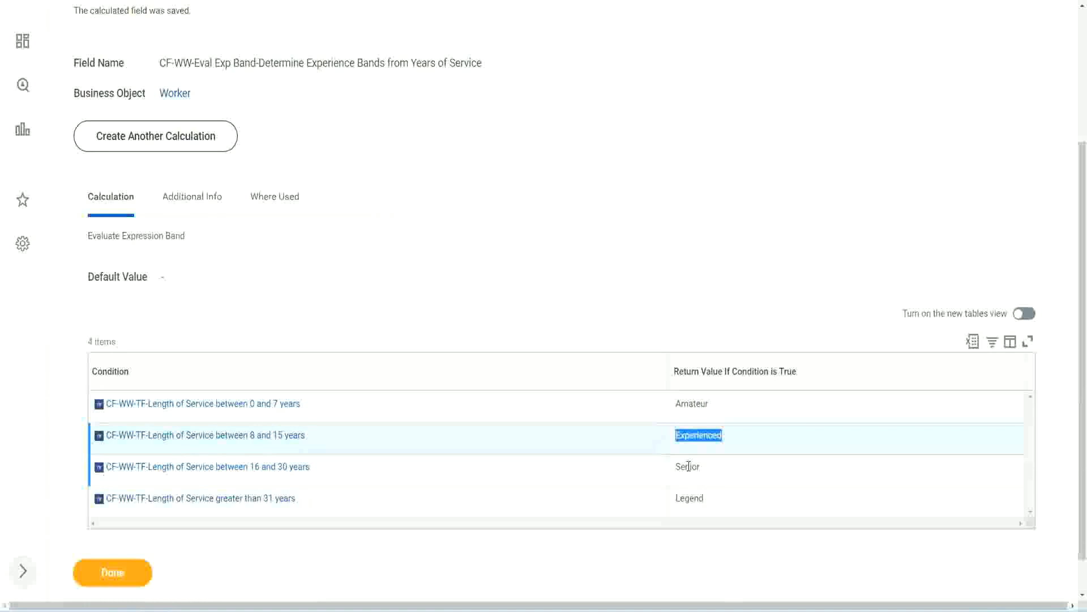
{"action": "double_click", "coordinate": [688, 466]}
{"action": "left_click", "coordinate": [692, 497]}
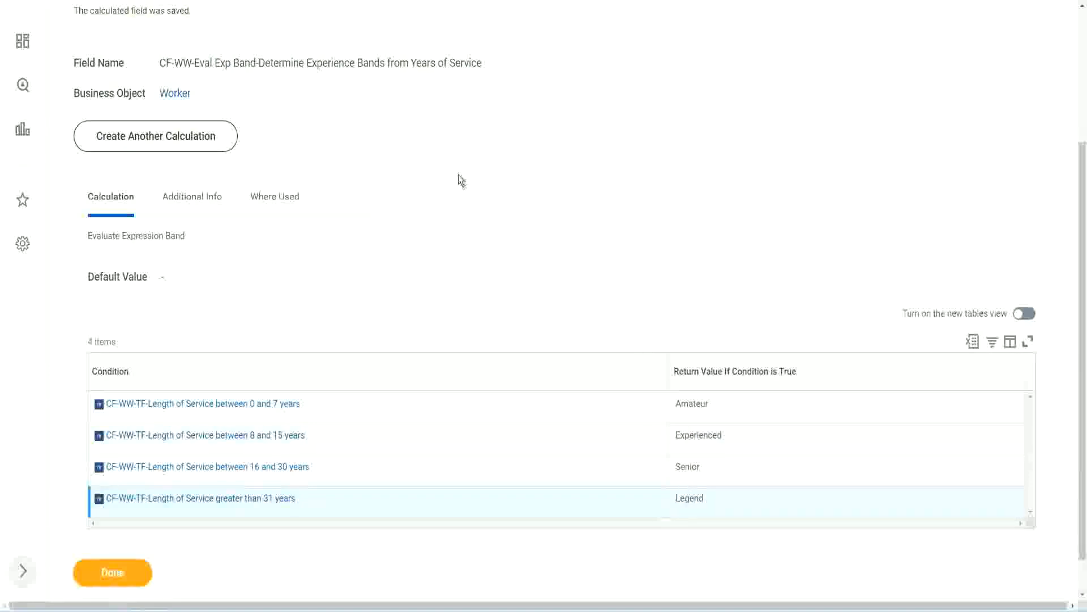
{"action": "scroll", "coordinate": [459, 177], "scroll_direction": "up", "scroll_amount": 3}
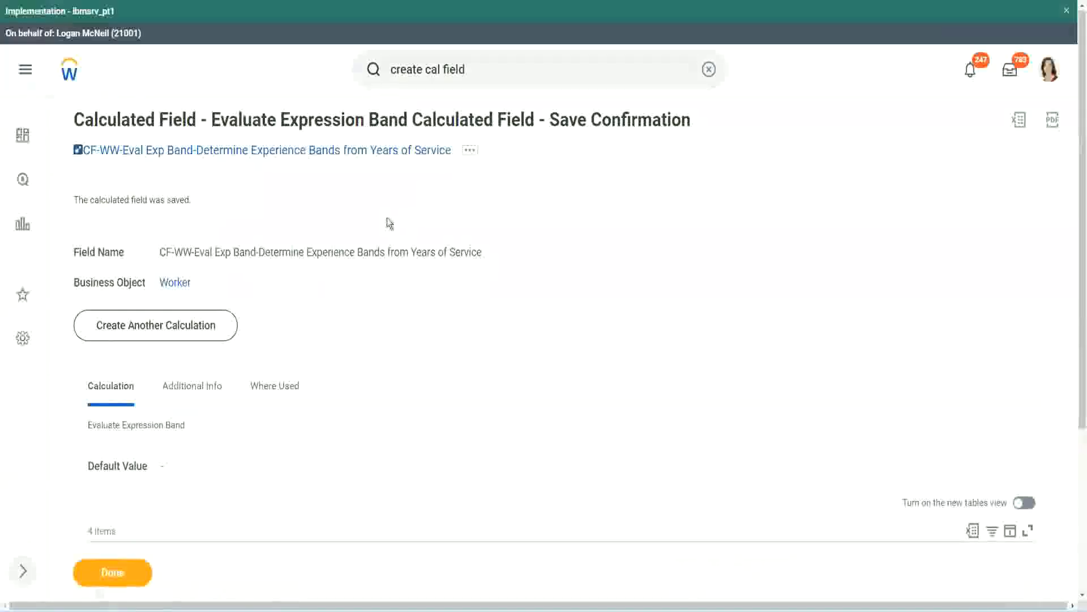
{"action": "right_click", "coordinate": [356, 151]}
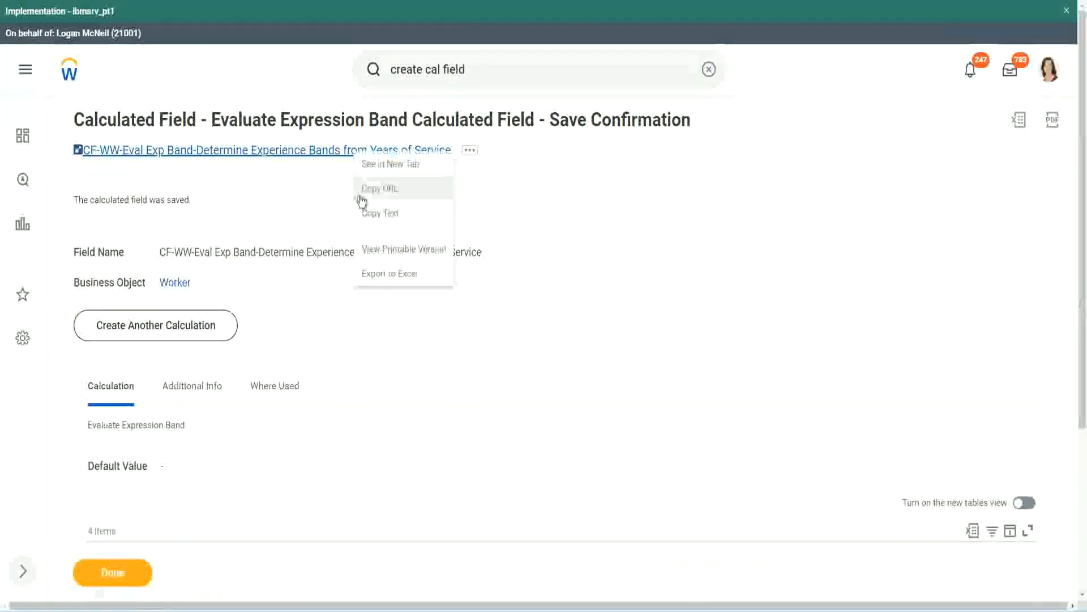
{"action": "left_click", "coordinate": [374, 214]}
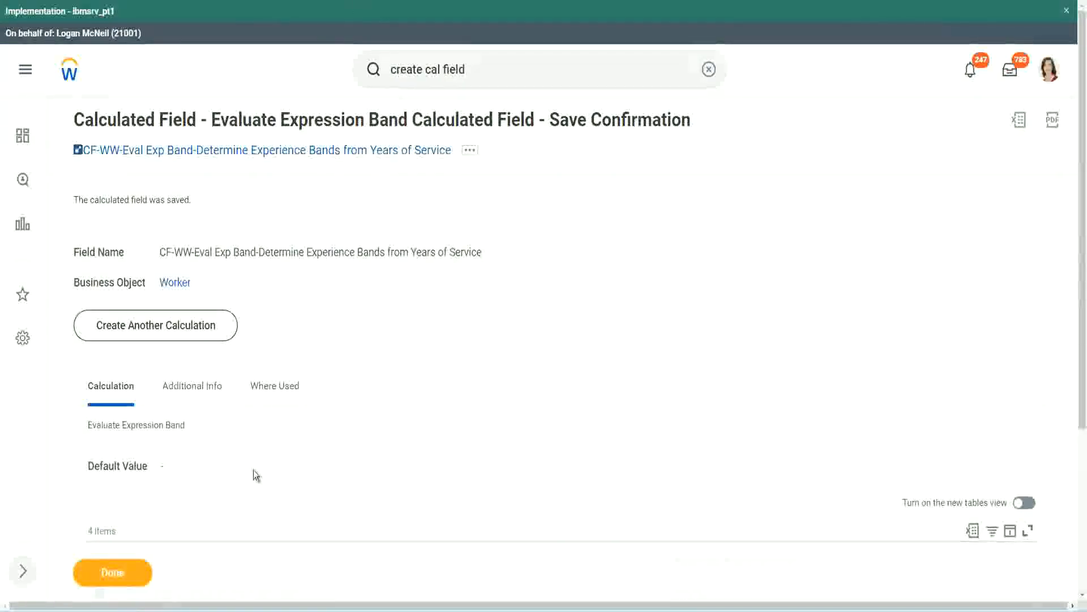
Step: Review the saved Evaluate Expression Band definition alongside the overview slide of calculated field functions
{"action": "scroll", "coordinate": [363, 444], "scroll_direction": "down", "scroll_amount": 3}
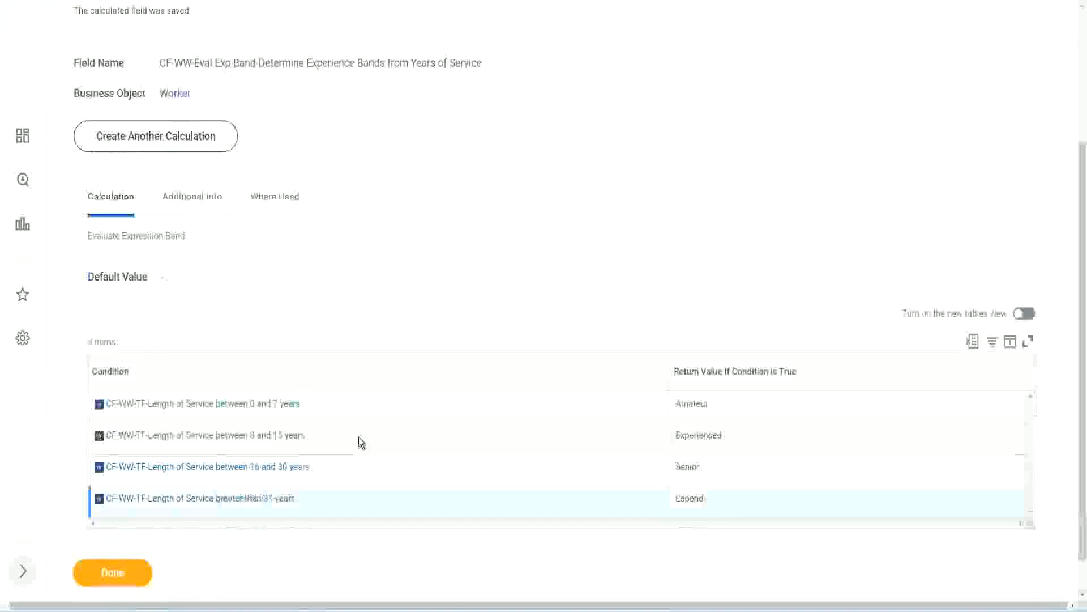
{"action": "scroll", "coordinate": [359, 437], "scroll_direction": "down", "scroll_amount": 1}
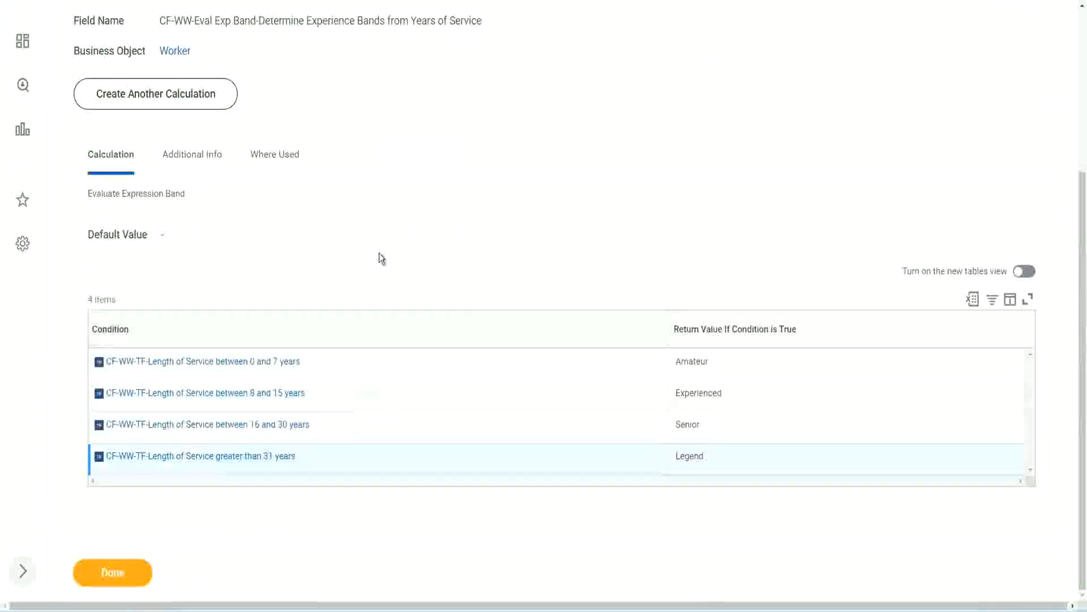
{"action": "scroll", "coordinate": [379, 254], "scroll_direction": "up", "scroll_amount": 2}
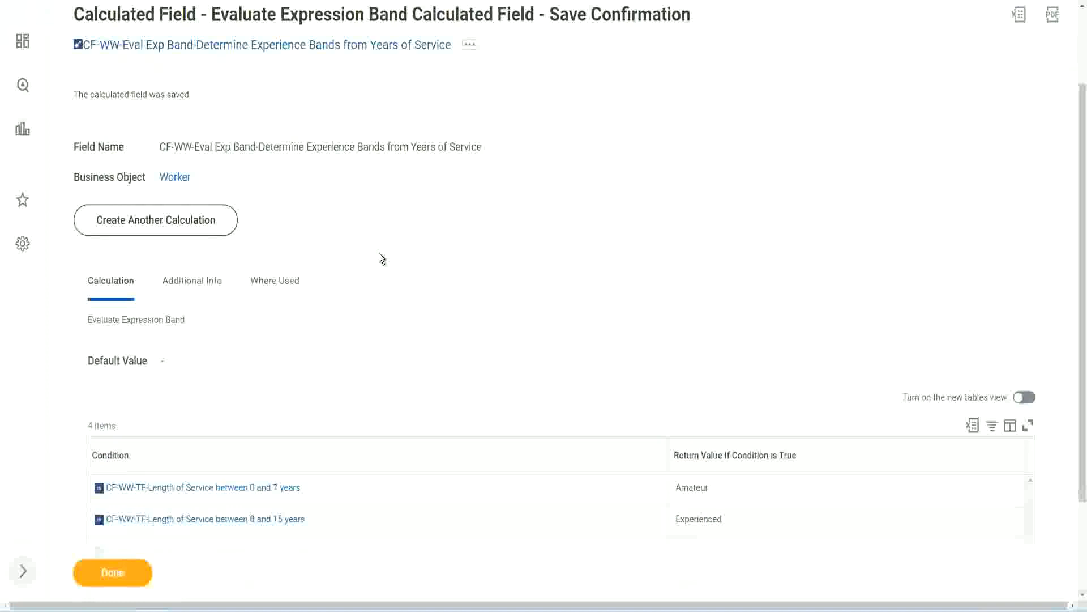
{"action": "scroll", "coordinate": [379, 253], "scroll_direction": "down", "scroll_amount": 2}
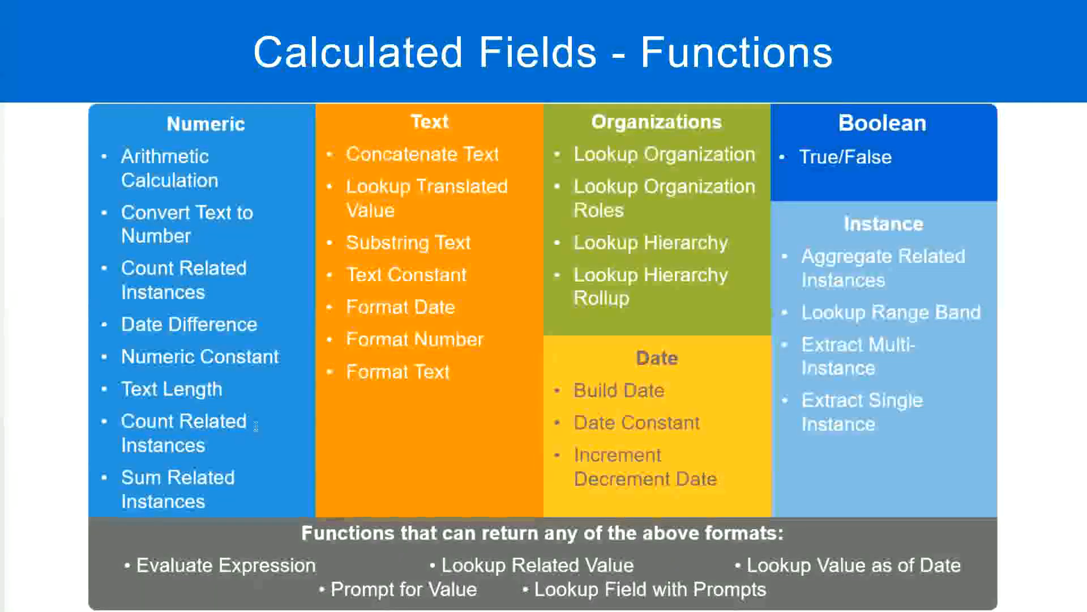
{"action": "key", "text": "alt+Tab"}
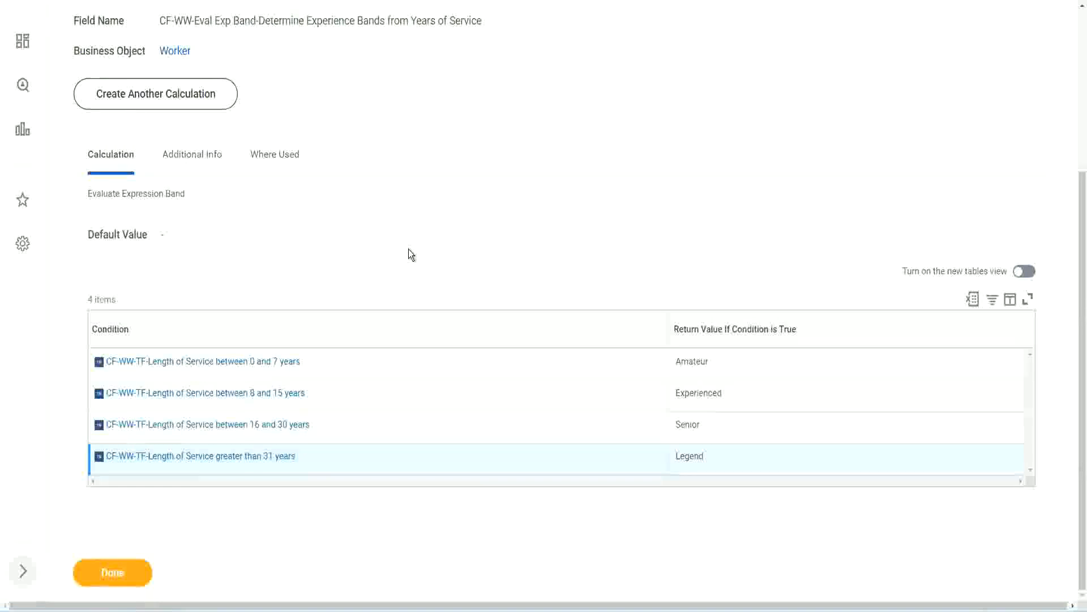
{"action": "scroll", "coordinate": [411, 254], "scroll_direction": "up", "scroll_amount": 1}
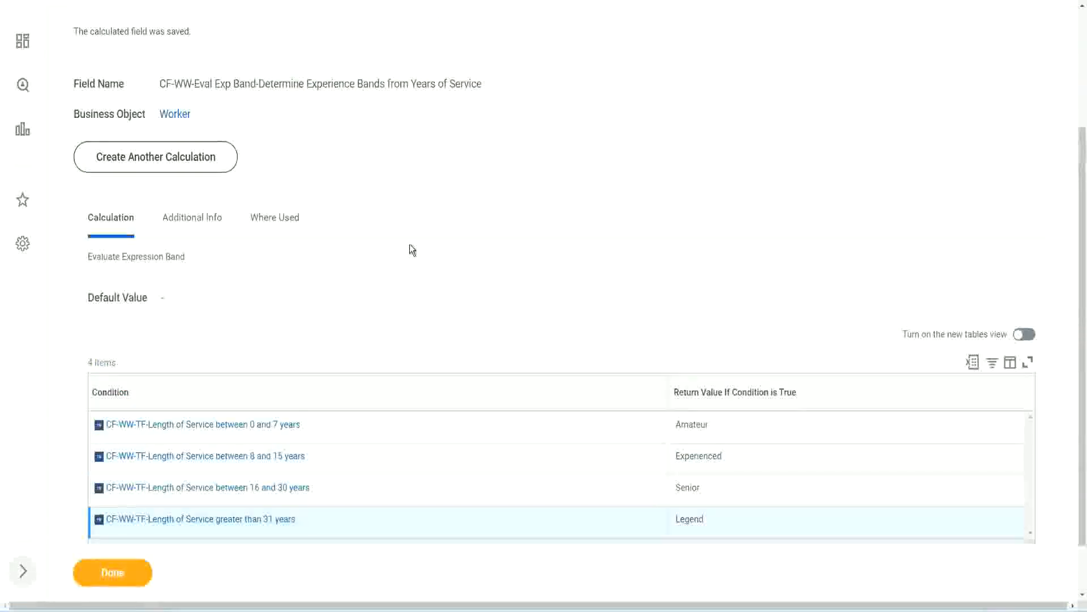
{"action": "scroll", "coordinate": [409, 247], "scroll_direction": "up", "scroll_amount": 3}
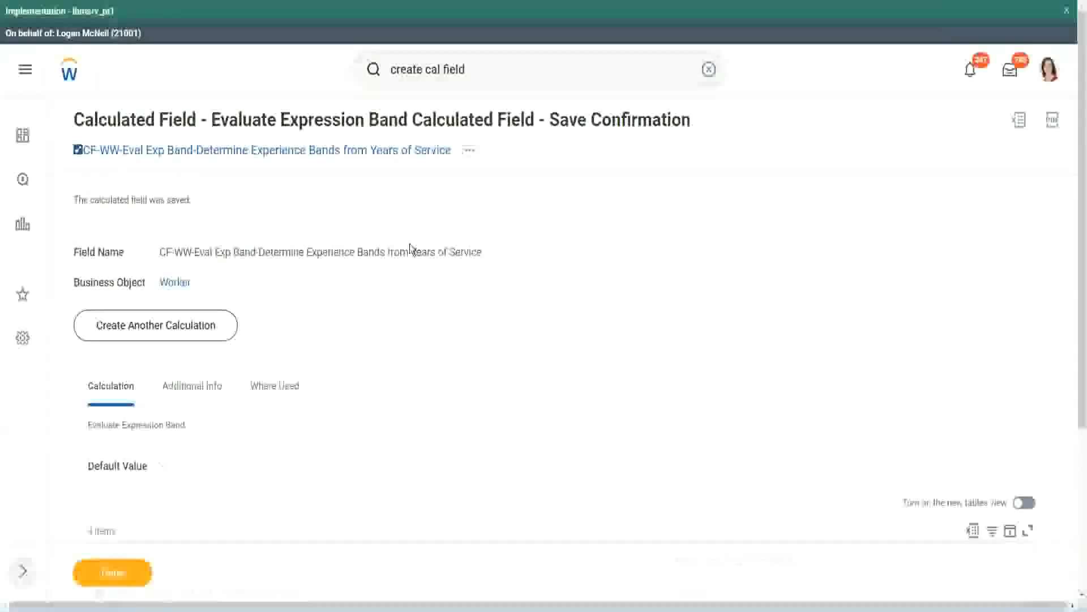
{"action": "scroll", "coordinate": [411, 249], "scroll_direction": "down", "scroll_amount": 4}
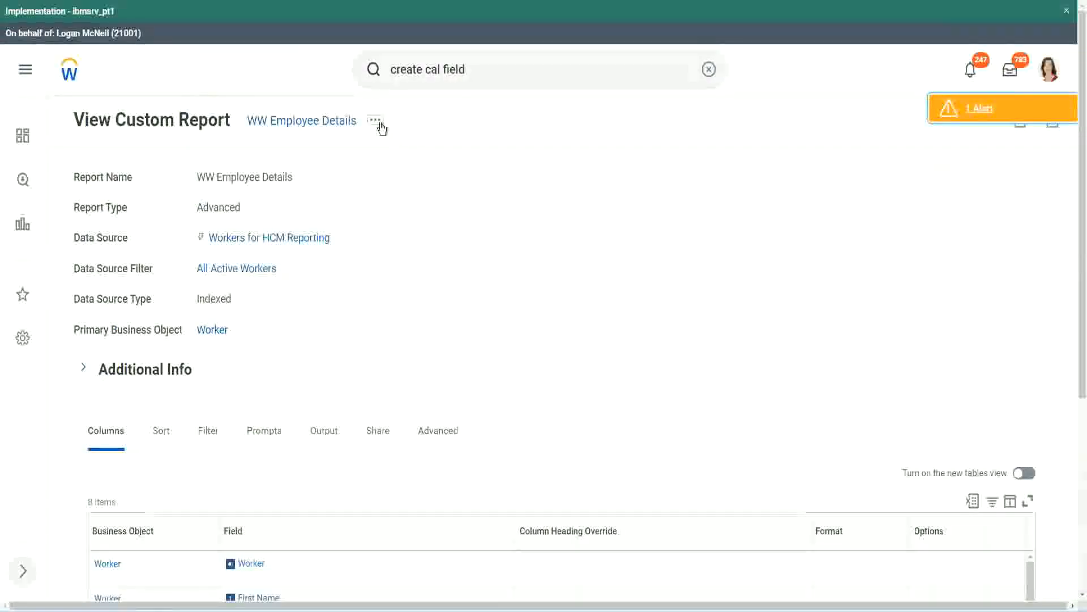
Step: Open the WW Employee Details custom report for editing
{"action": "left_click", "coordinate": [375, 120]}
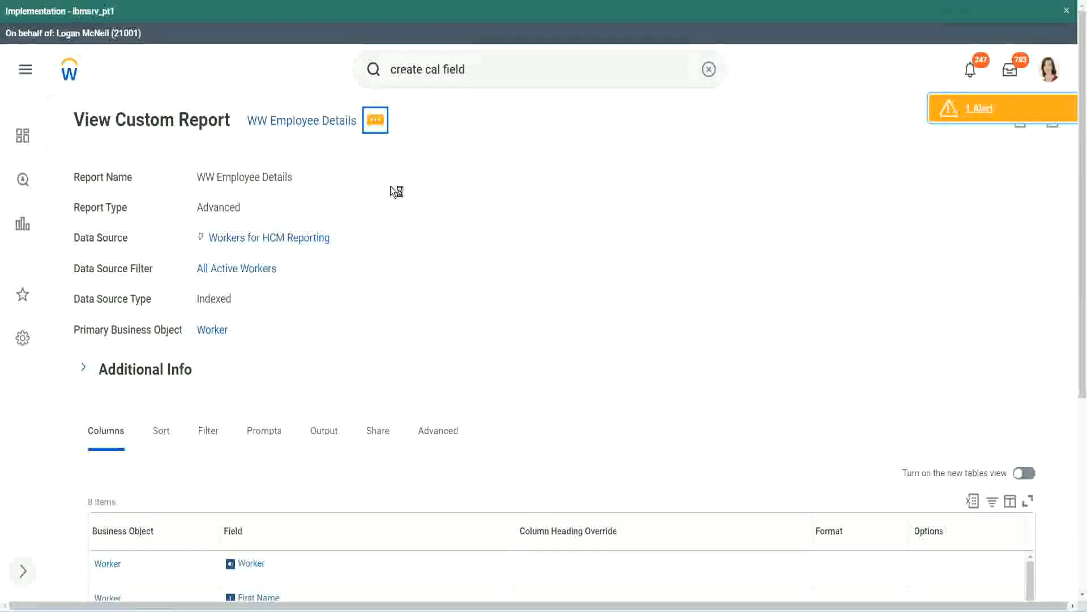
{"action": "mouse_move", "coordinate": [439, 183]}
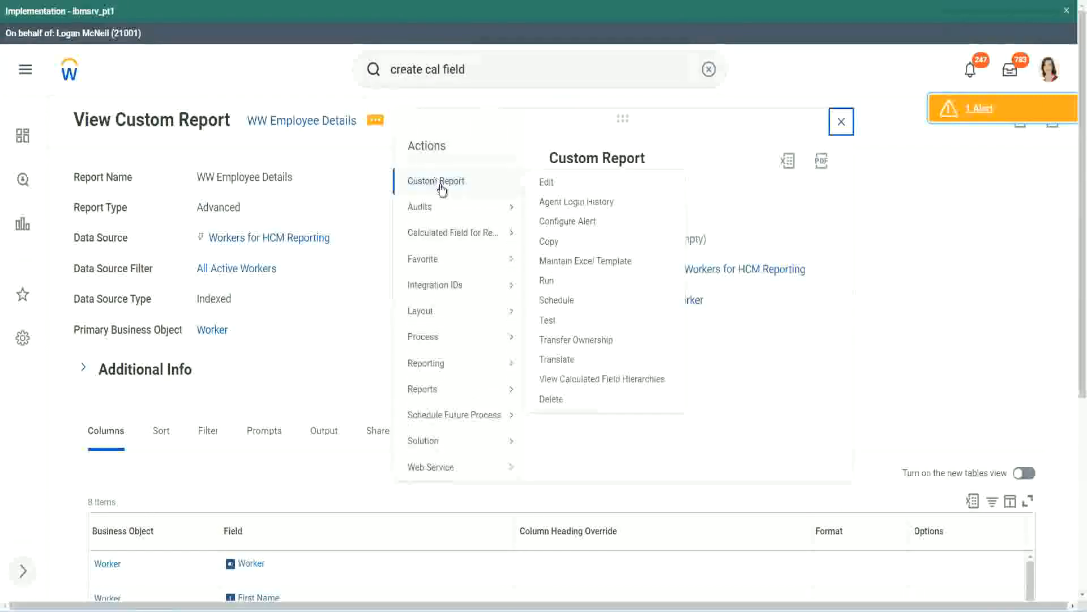
{"action": "left_click", "coordinate": [547, 183]}
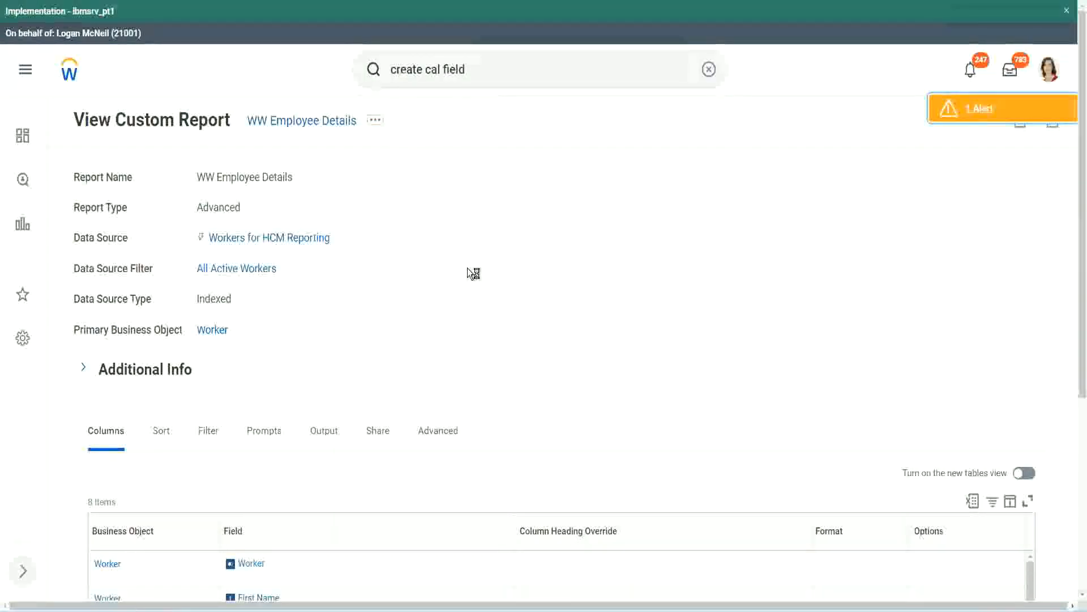
{"action": "scroll", "coordinate": [467, 267], "scroll_direction": "down", "scroll_amount": 1}
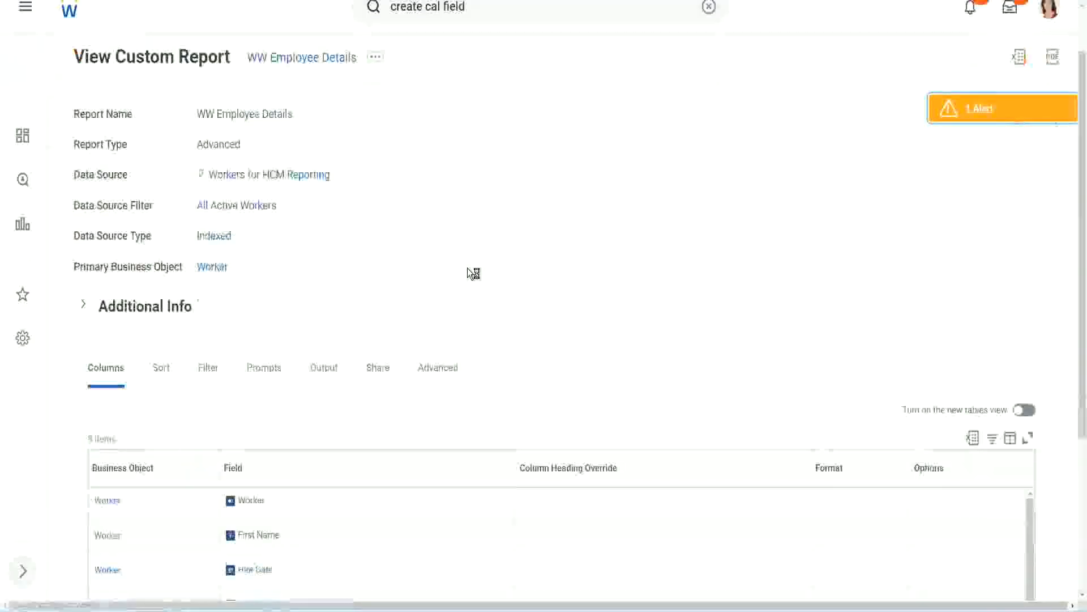
{"action": "scroll", "coordinate": [467, 268], "scroll_direction": "down", "scroll_amount": 4}
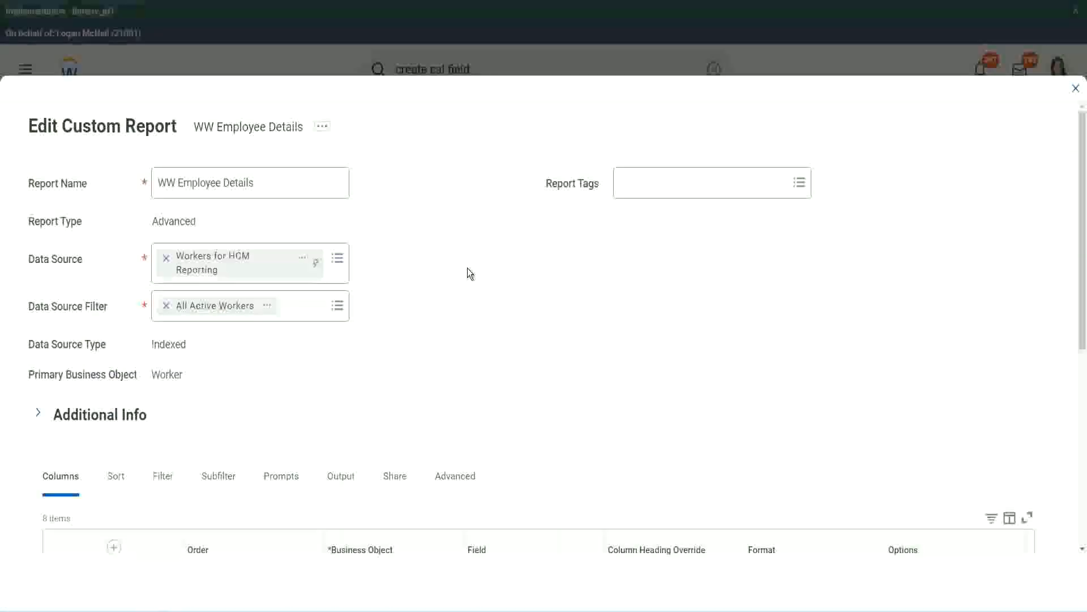
Step: Add a Worker column row below Experience Bands and paste that column's calculated field name into the new row's field search
{"action": "scroll", "coordinate": [468, 267], "scroll_direction": "down", "scroll_amount": 8}
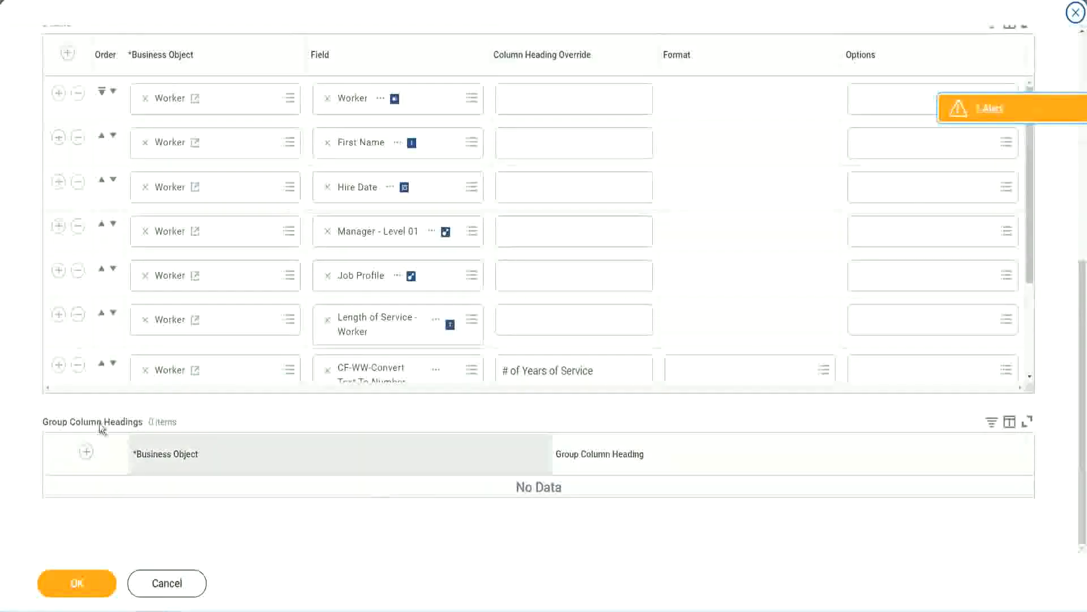
{"action": "scroll", "coordinate": [226, 273], "scroll_direction": "down", "scroll_amount": 2}
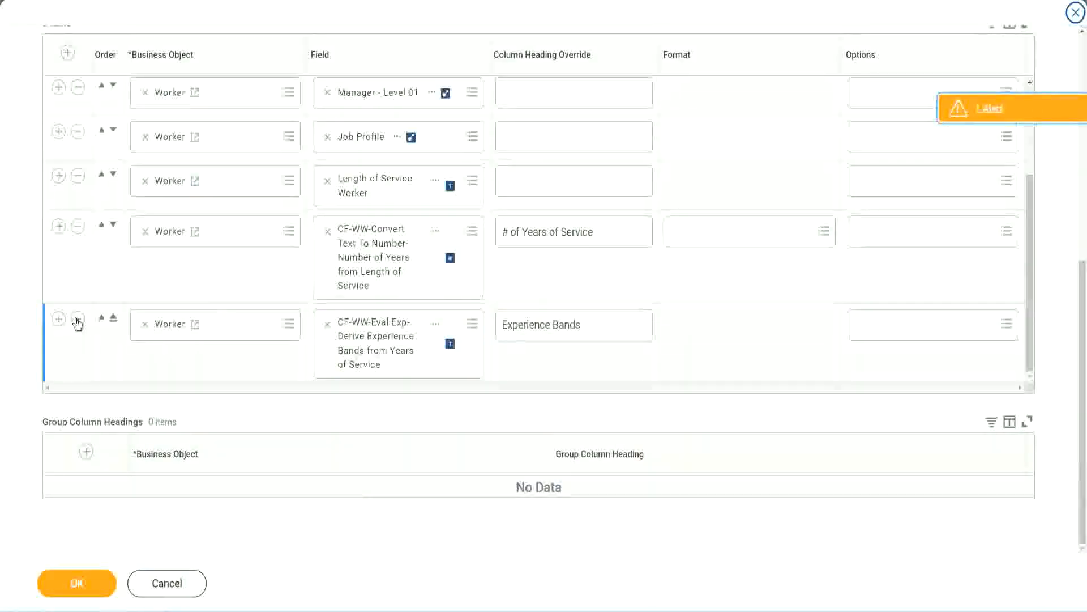
{"action": "left_click", "coordinate": [58, 319]}
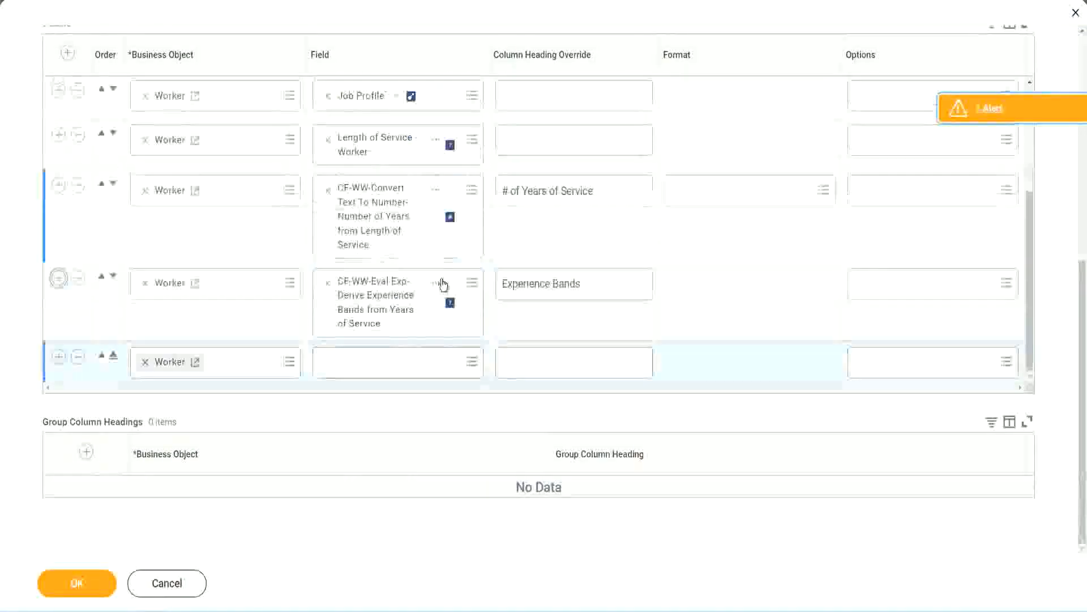
{"action": "right_click", "coordinate": [378, 304]}
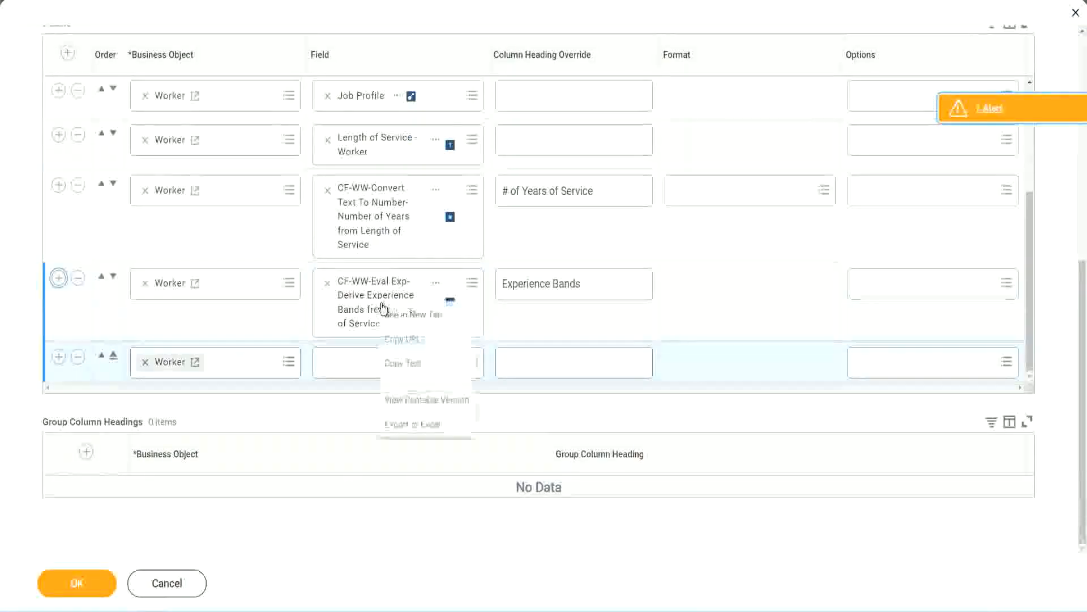
{"action": "left_click", "coordinate": [407, 364]}
{"action": "left_click", "coordinate": [396, 371]}
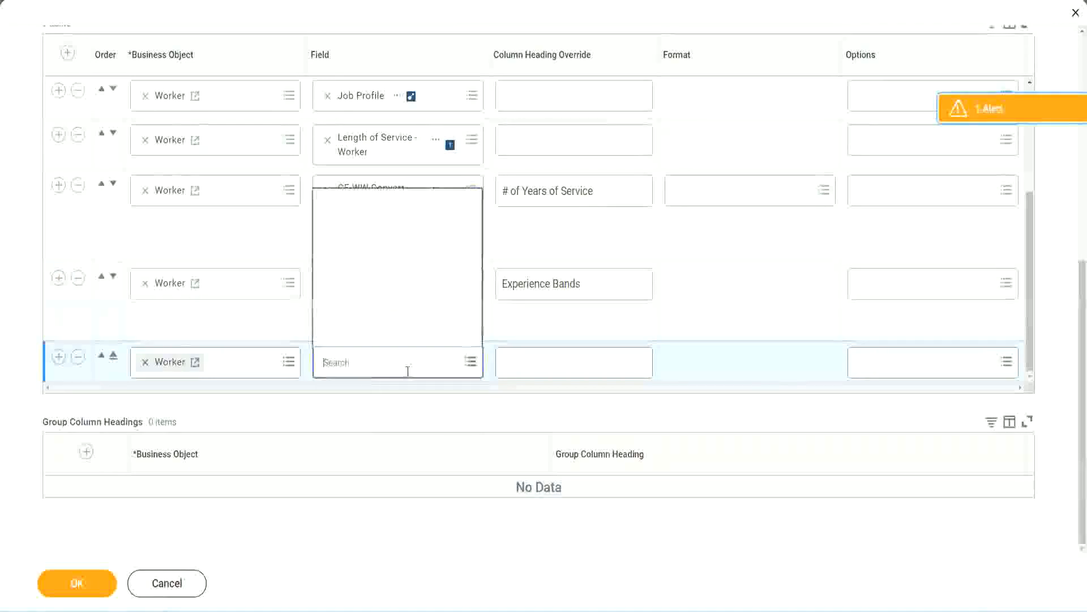
{"action": "key", "text": "ctrl+v"}
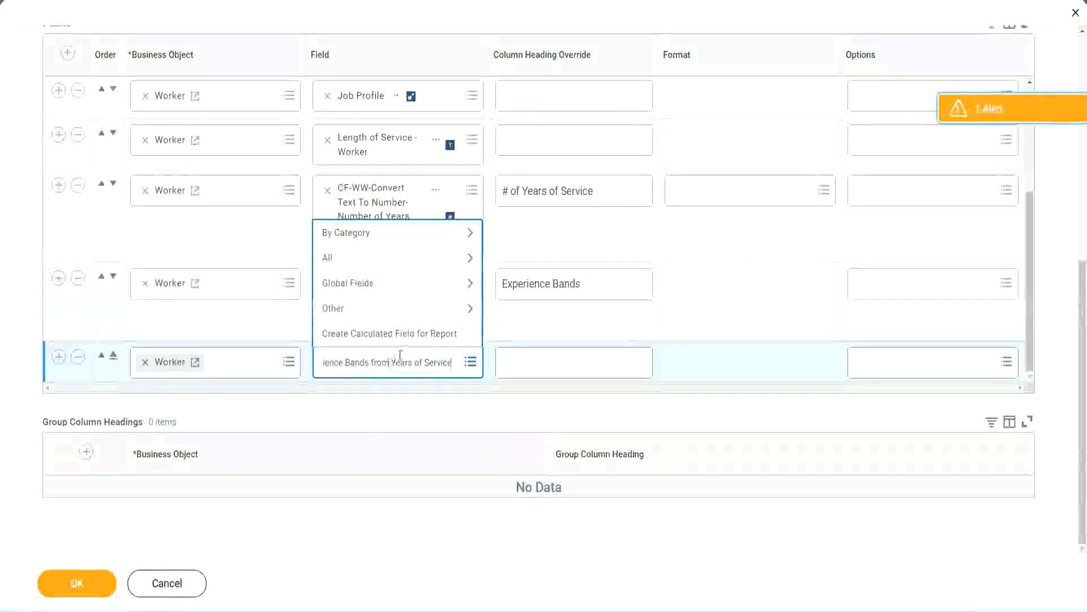
Step: Change the field search to CF-WW-Eval Exp Band and select CF-WW-Eval Exp Band-Determine Experience Bands from Years of Service
{"action": "left_click_drag", "start_coordinate": [395, 363], "coordinate": [275, 359]}
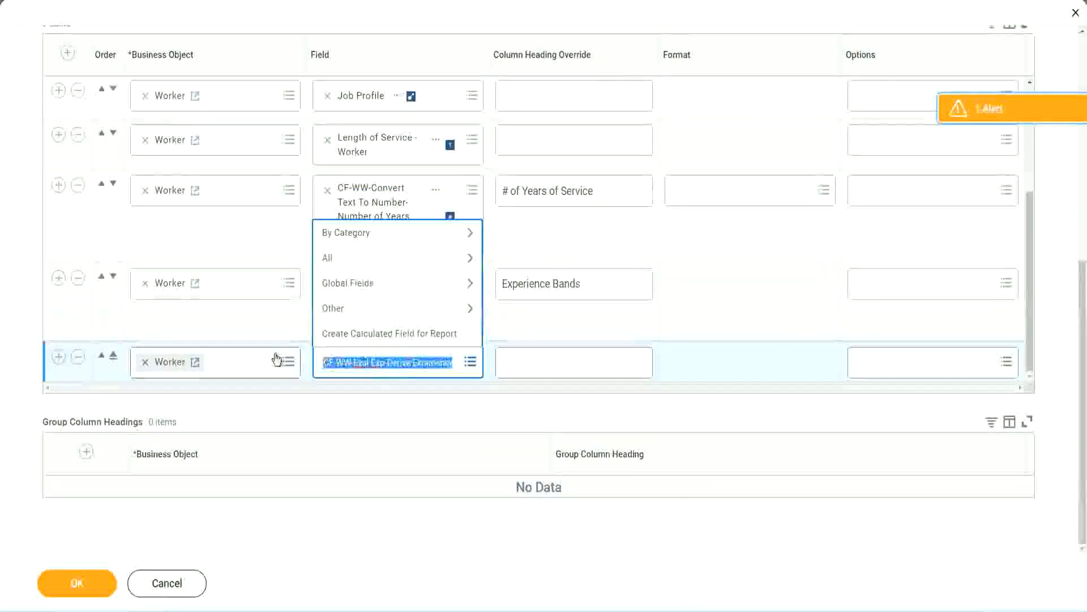
{"action": "left_click", "coordinate": [387, 369]}
{"action": "type", "text": "Band"}
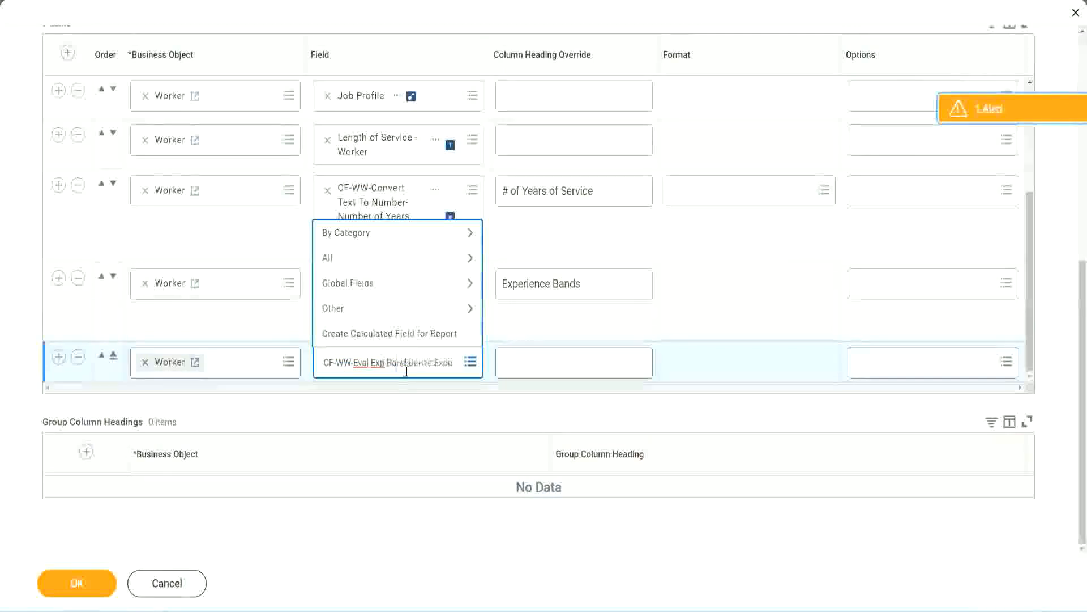
{"action": "key", "text": "Delete"}
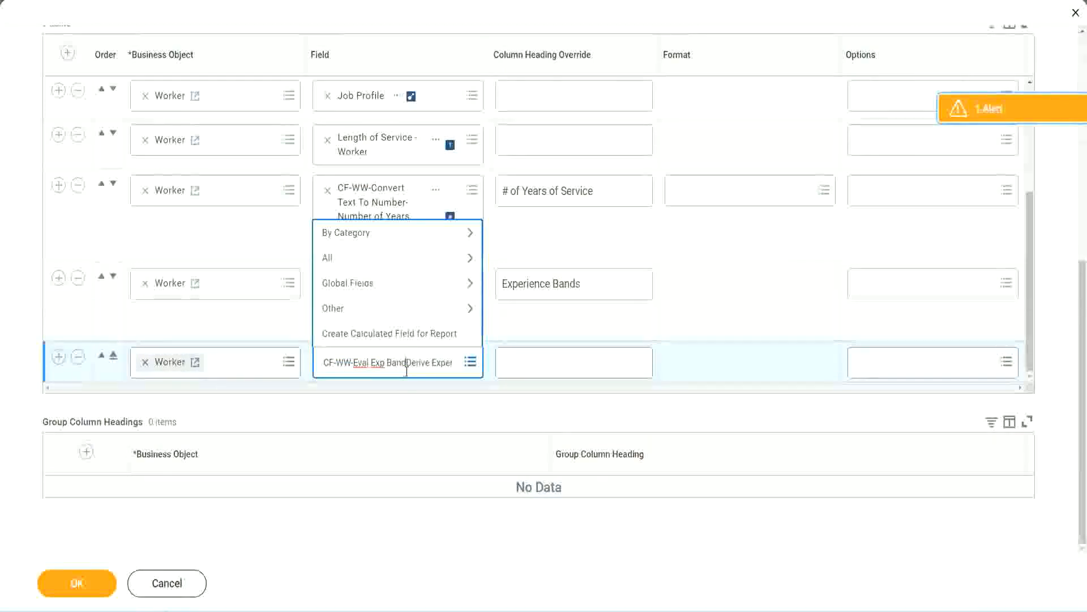
{"action": "key", "text": "Delete"}
{"action": "key", "text": "Delete"}
{"action": "key", "text": "Delete"}
{"action": "key", "text": "Delete"}
{"action": "key", "text": "Delete"}
{"action": "key", "text": "Delete"}
{"action": "key", "text": "Delete"}
{"action": "key", "text": "Delete"}
{"action": "key", "text": "Delete"}
{"action": "key", "text": "Delete"}
{"action": "key", "text": "Delete"}
{"action": "key", "text": "Delete"}
{"action": "key", "text": "Delete"}
{"action": "key", "text": "Delete"}
{"action": "key", "text": "Delete"}
{"action": "key", "text": "Delete"}
{"action": "key", "text": "Delete"}
{"action": "key", "text": "Delete"}
{"action": "key", "text": "Delete"}
{"action": "key", "text": "Delete"}
{"action": "key", "text": "Return"}
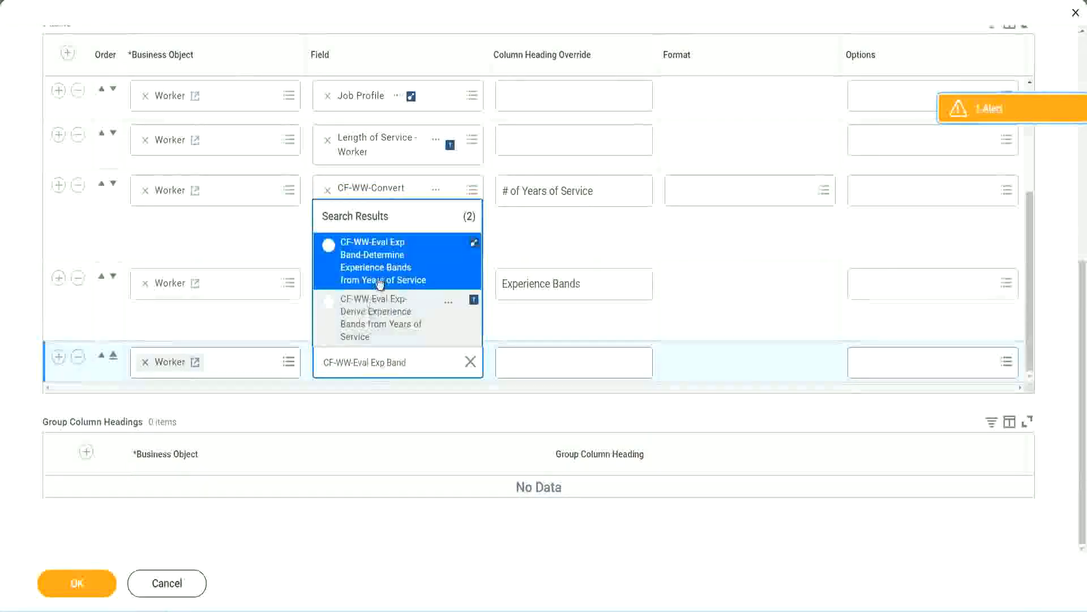
{"action": "left_click", "coordinate": [396, 268]}
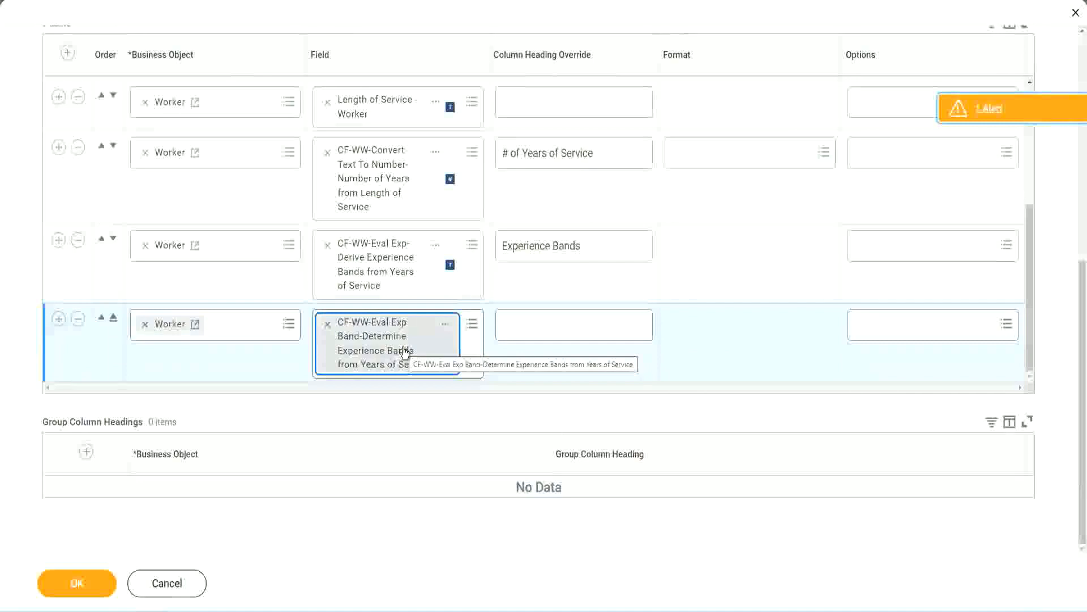
Step: Set the new column's heading override to Experience Bands (Eval Exp Bands), reusing the existing heading text, and save the report
{"action": "triple_click", "coordinate": [597, 246]}
{"action": "key", "text": "ctrl+c"}
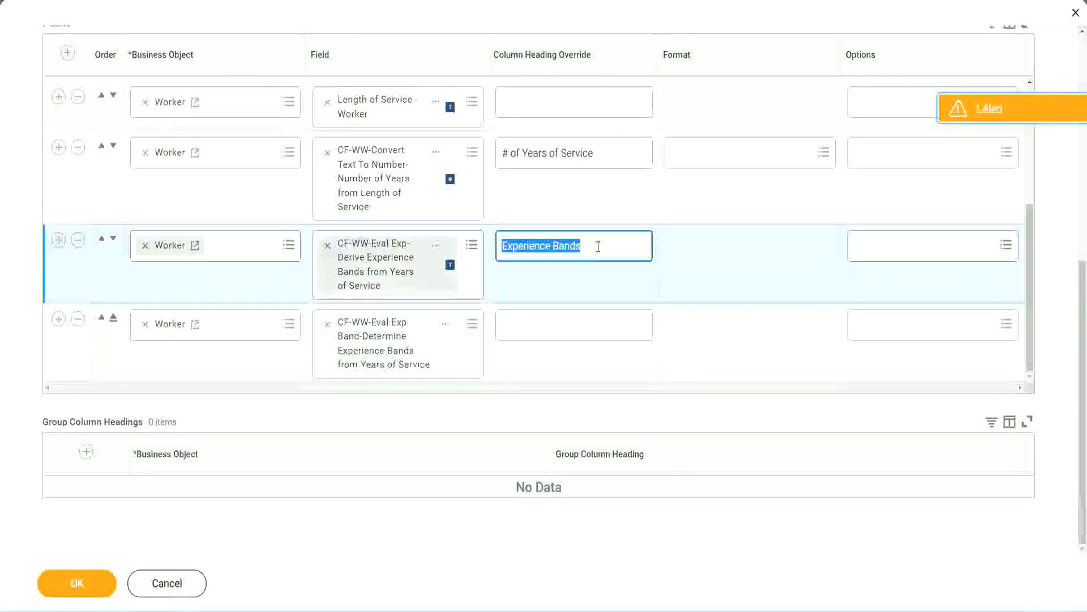
{"action": "left_click", "coordinate": [528, 323]}
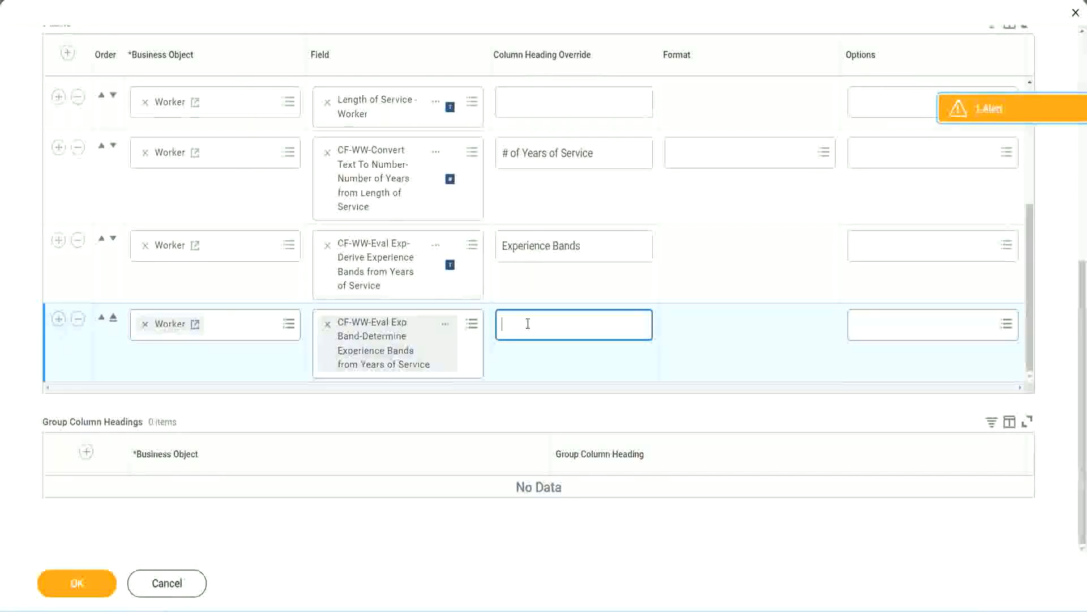
{"action": "key", "text": "ctrl+v"}
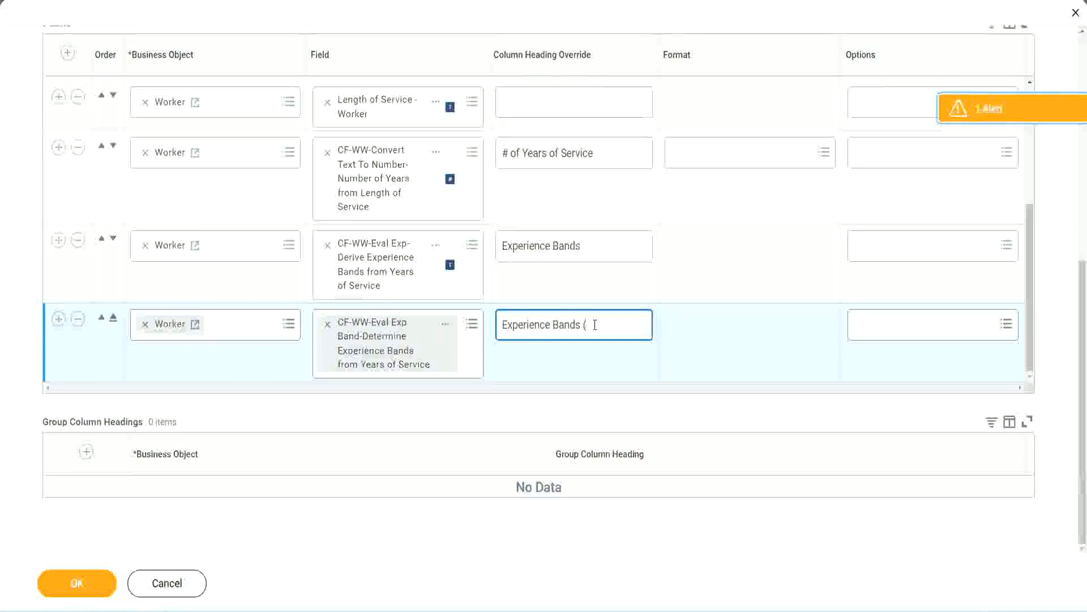
{"action": "type", "text": "val E"}
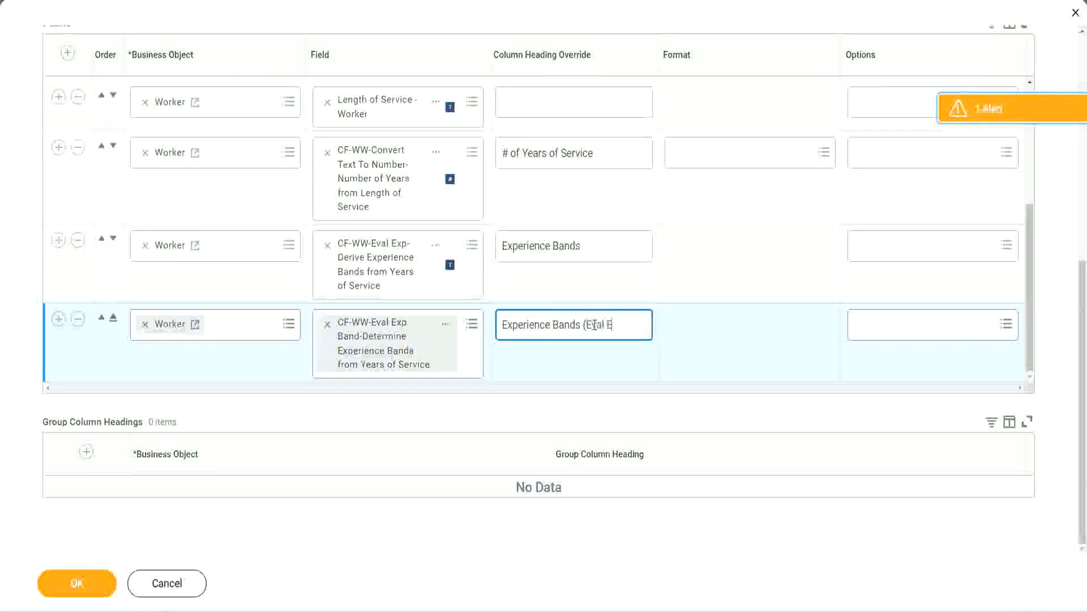
{"action": "type", "text": "xp Bands)"}
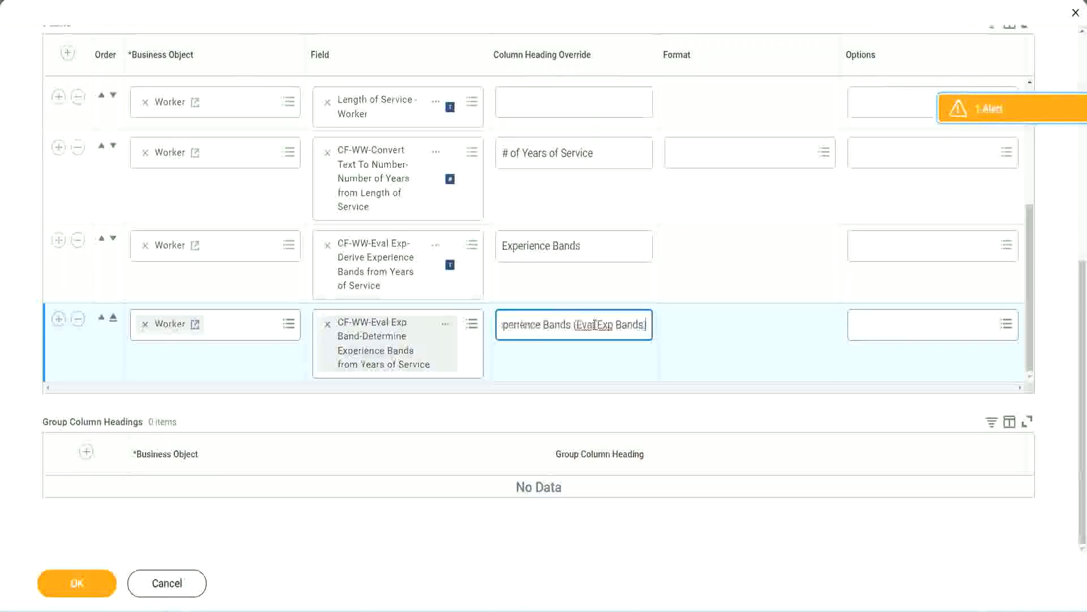
{"action": "double_click", "coordinate": [606, 324]}
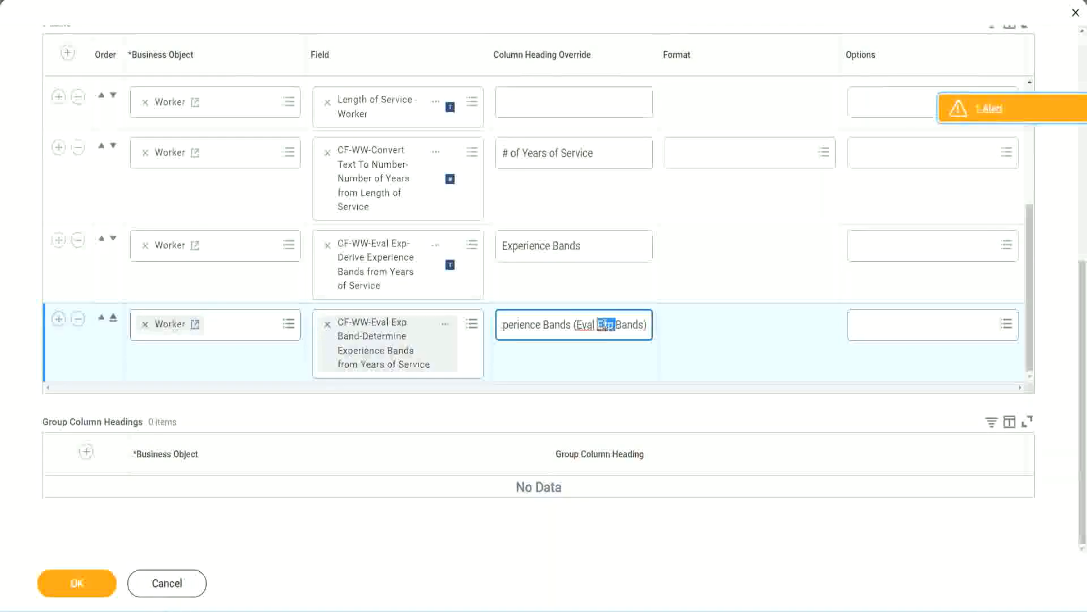
{"action": "left_click", "coordinate": [627, 321]}
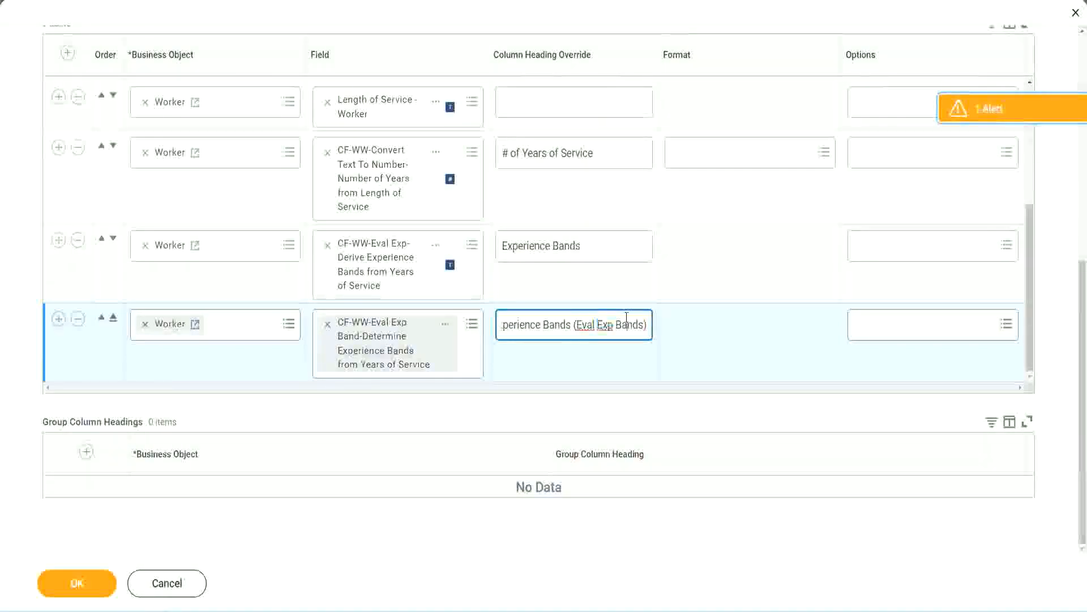
{"action": "left_click", "coordinate": [83, 587]}
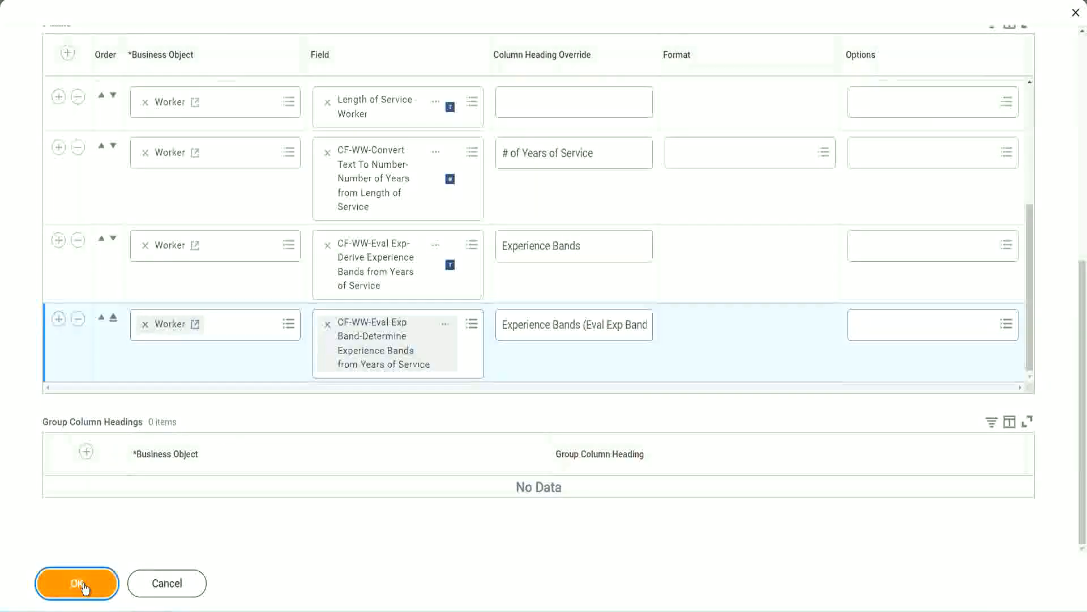